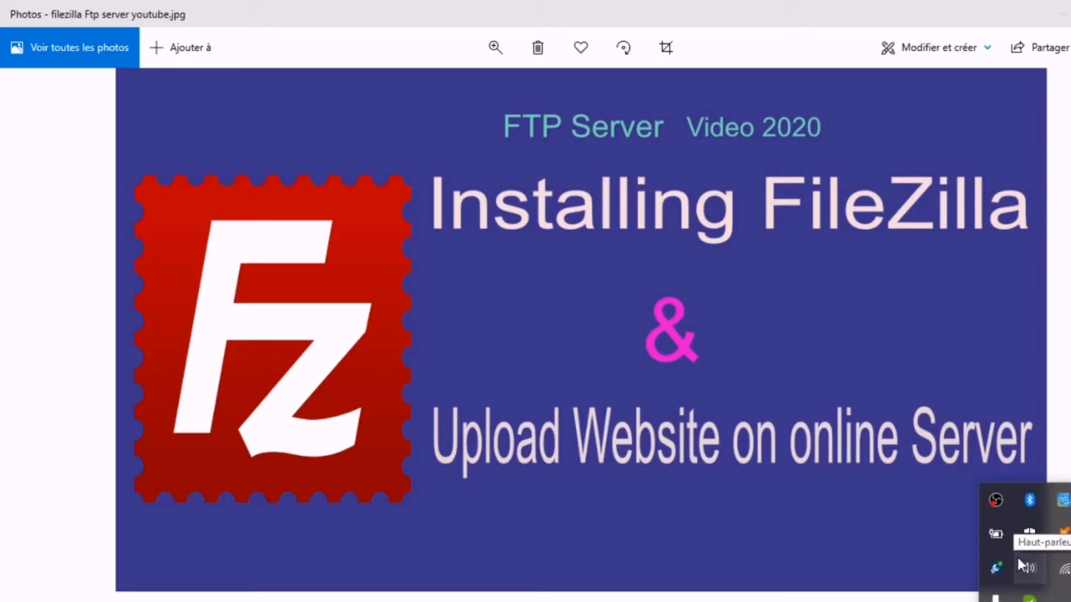
# Switch to Chrome, search Google for "filezilla project" and open the official FileZilla website
pyautogui.click(1057, 12)
pyautogui.click(534, 356)
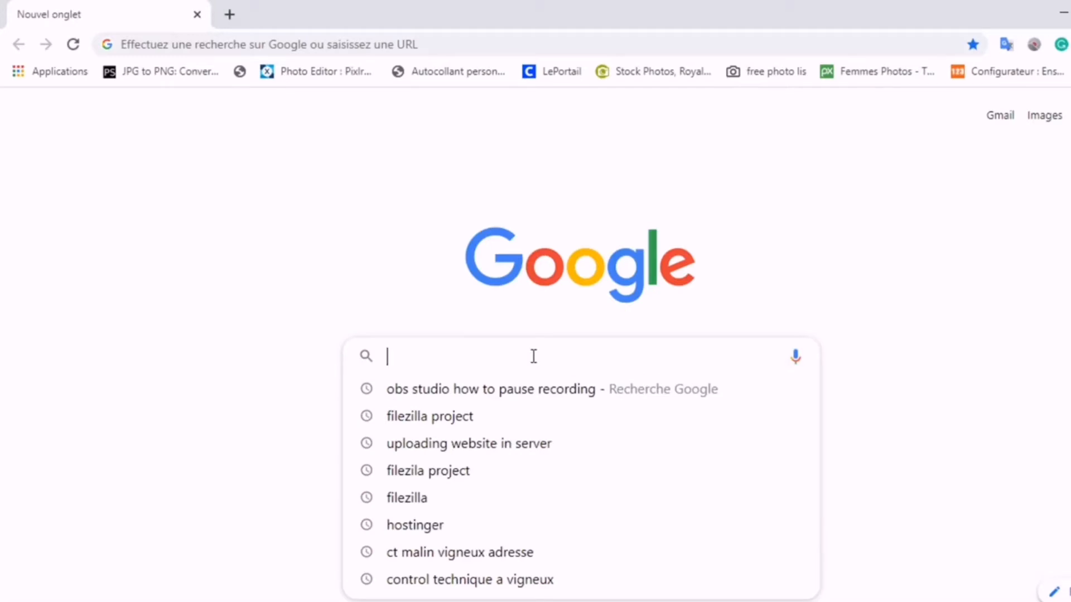
pyautogui.write('file')
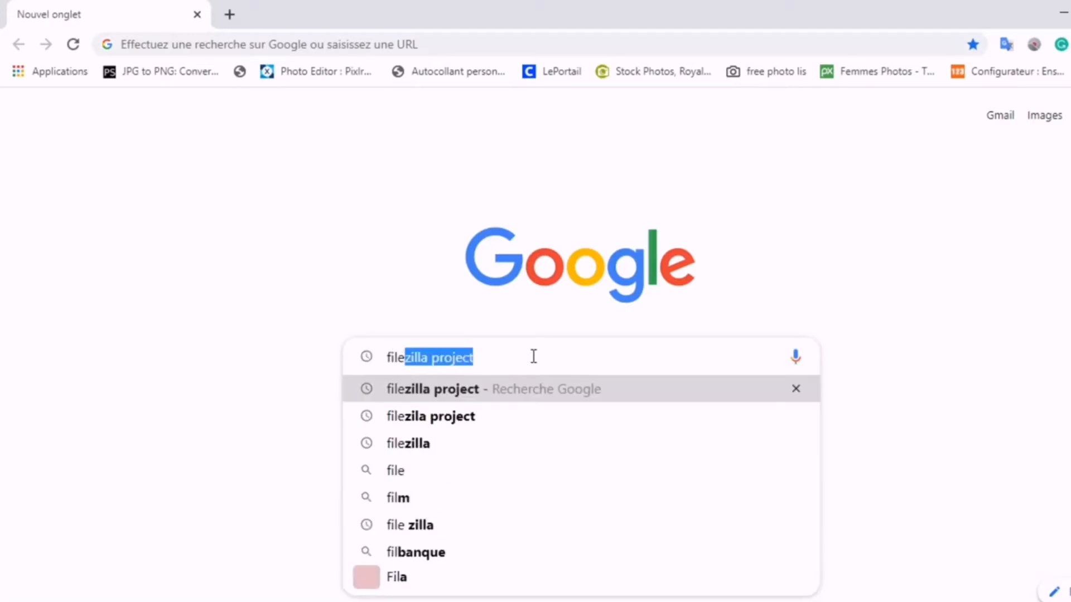
pyautogui.write('zilla')
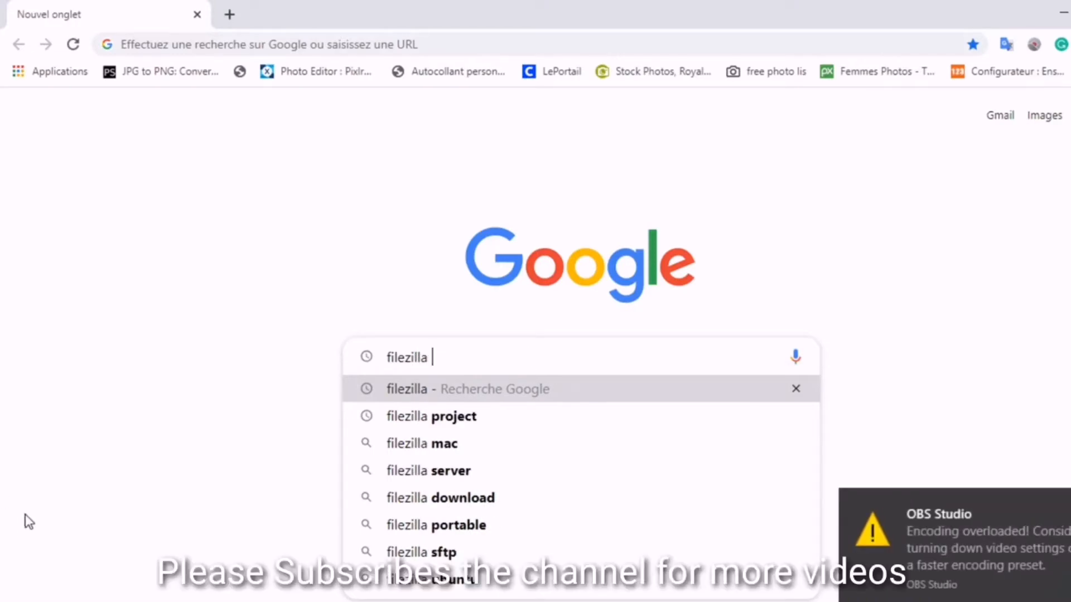
pyautogui.click(566, 425)
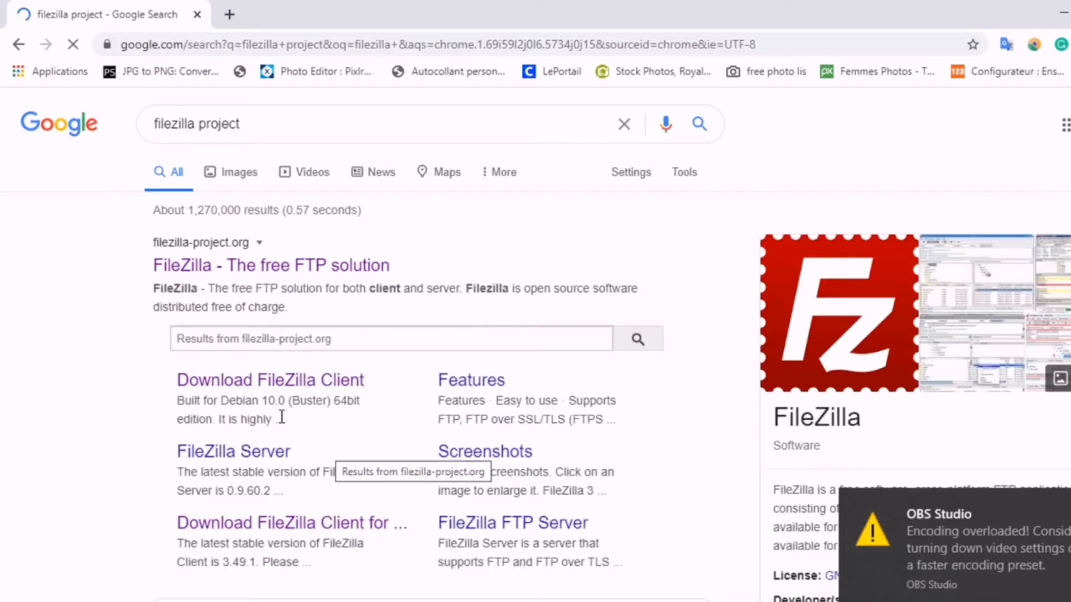
pyautogui.click(246, 277)
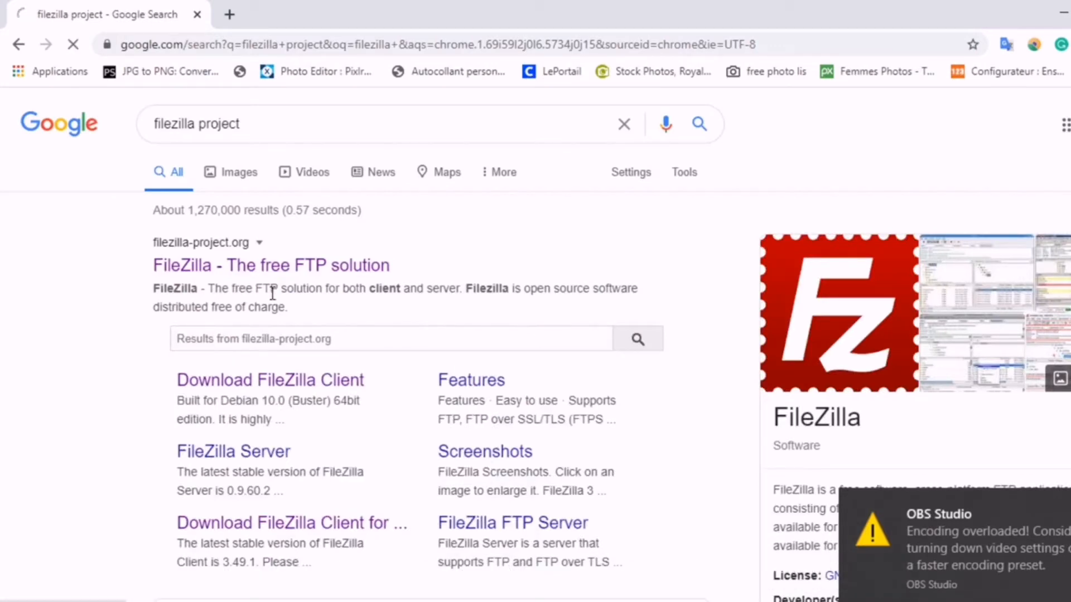
# Download the standard FileZilla edition of FileZilla Client for Windows (64bit)
pyautogui.scroll(-6, 634, 407)
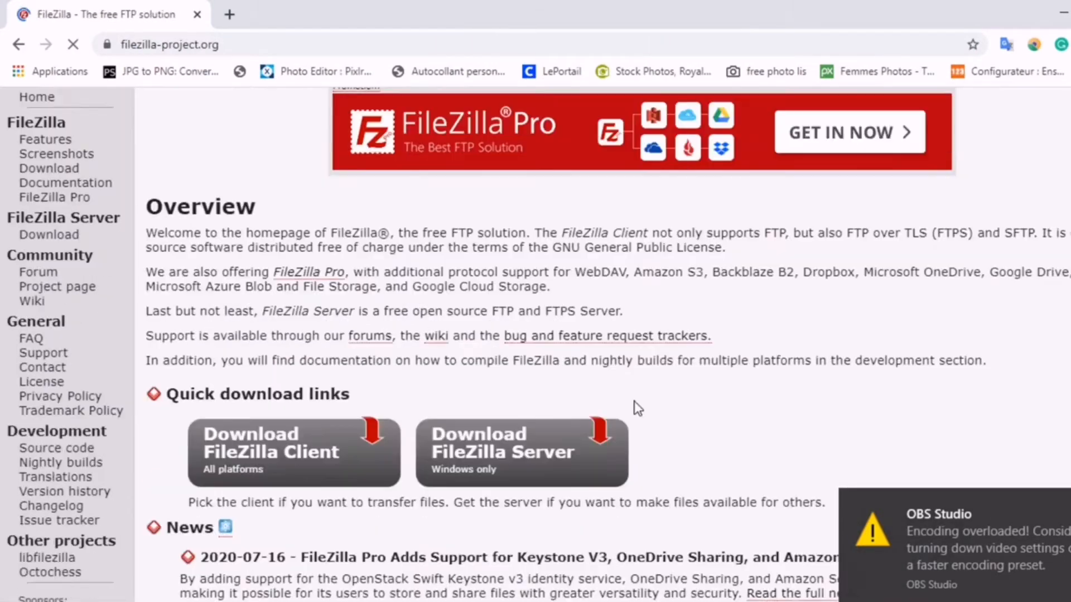
pyautogui.click(277, 226)
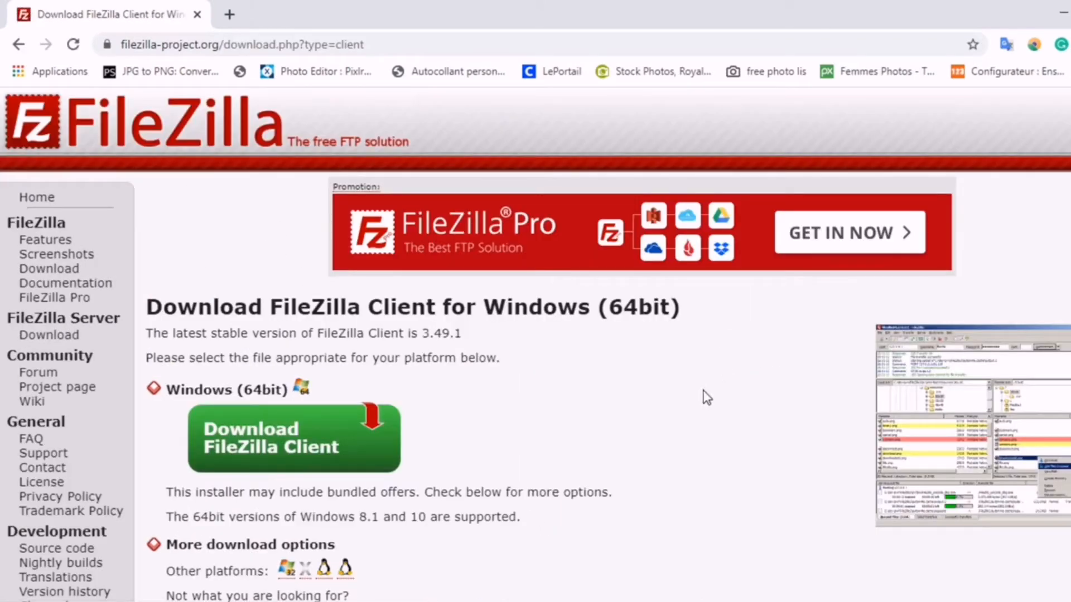
pyautogui.scroll(-3, 707, 397)
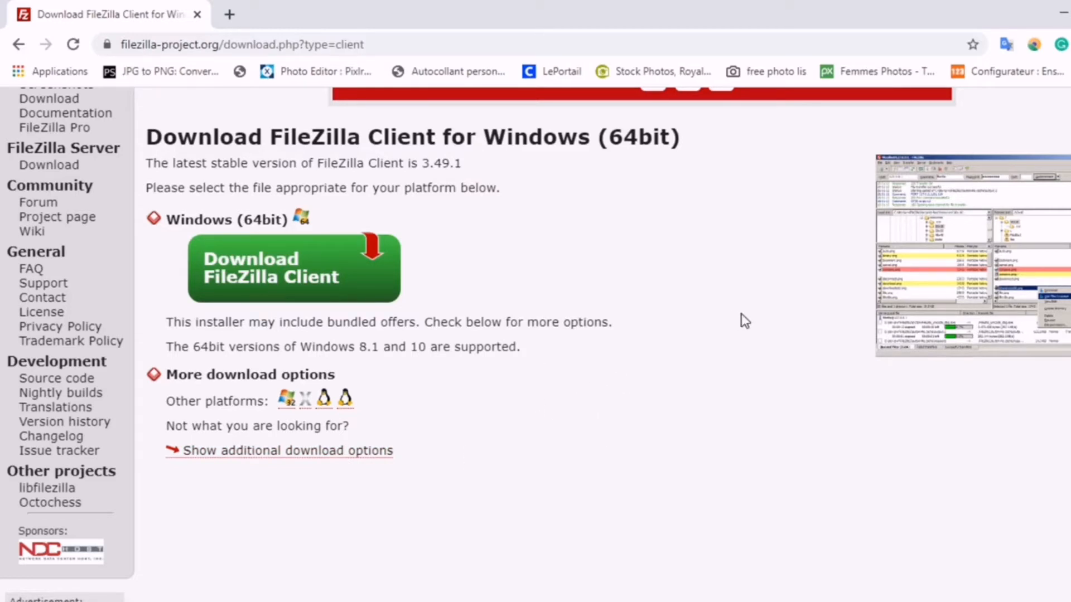
pyautogui.click(300, 285)
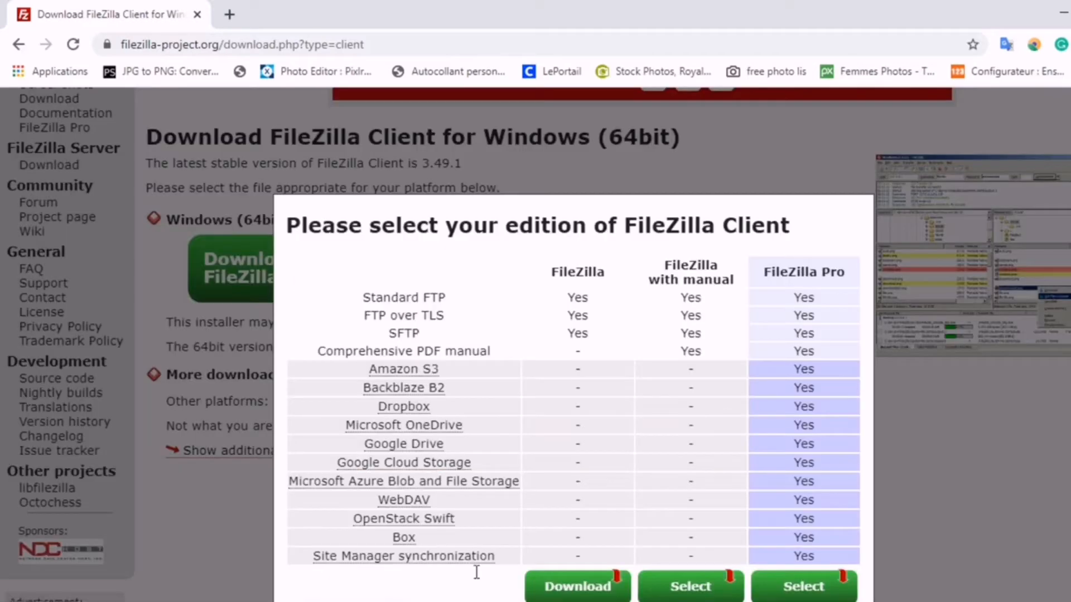
pyautogui.click(569, 597)
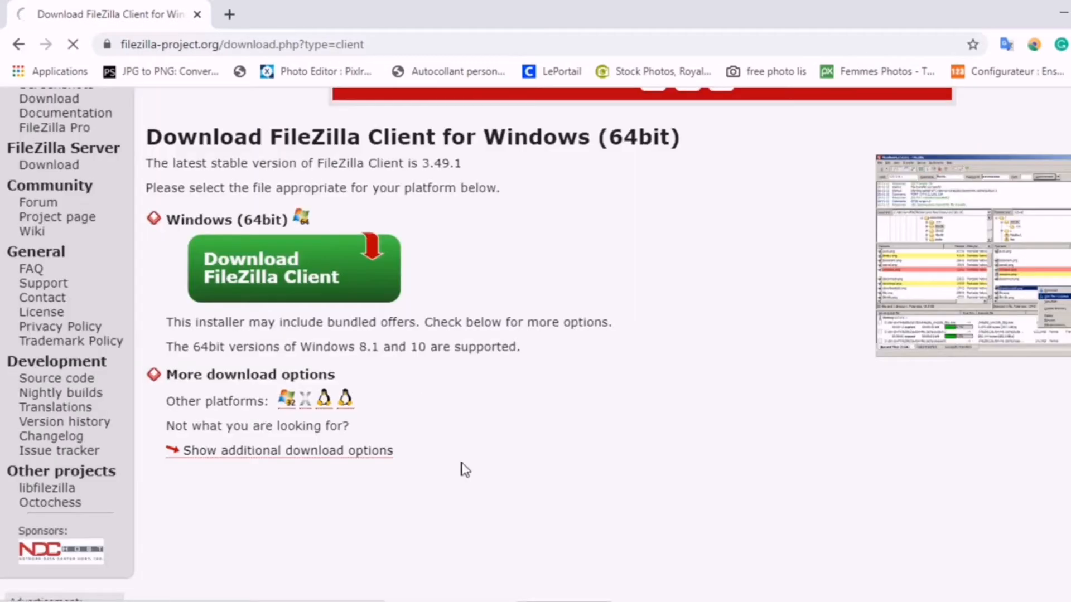
# Show the downloaded FileZilla_3.49.1_win64_sponsored-setup file in its folder, run it and minimize the folder window
pyautogui.hotkey('ctrl', 'j')
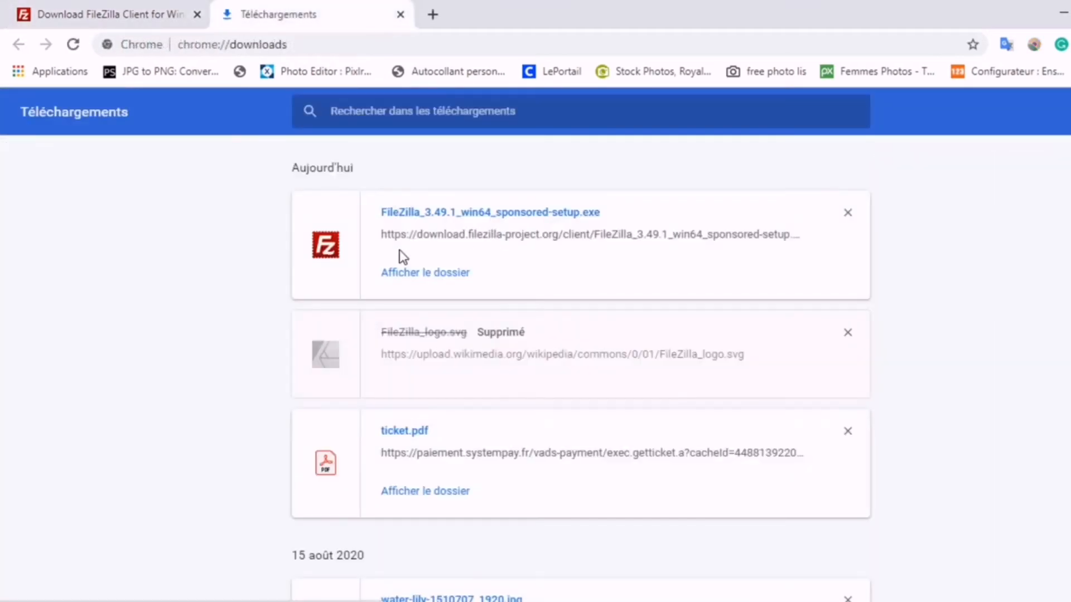
pyautogui.click(420, 285)
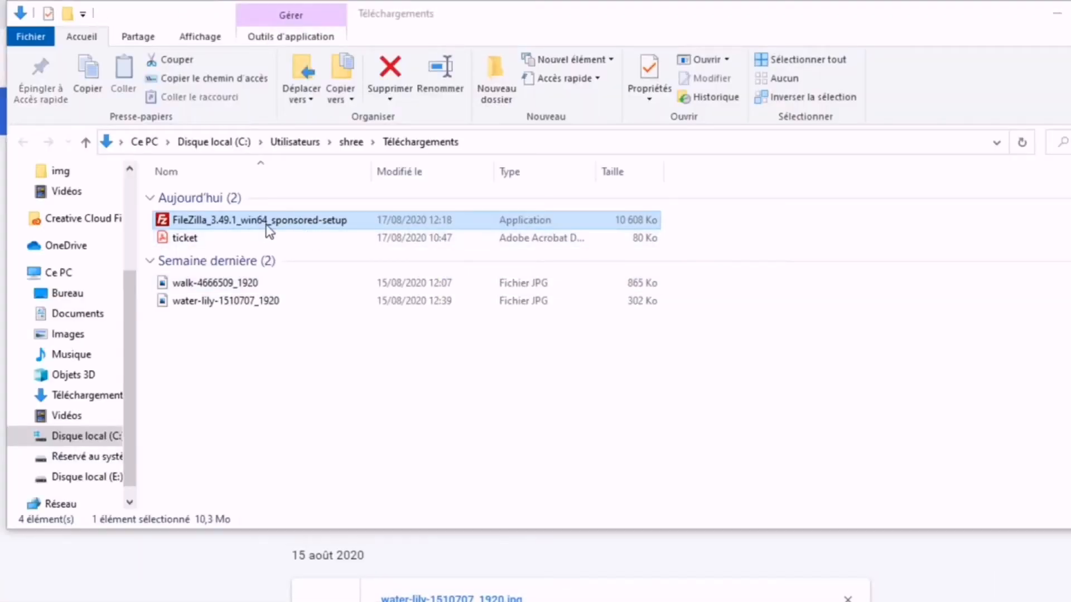
pyautogui.doubleClick(271, 226)
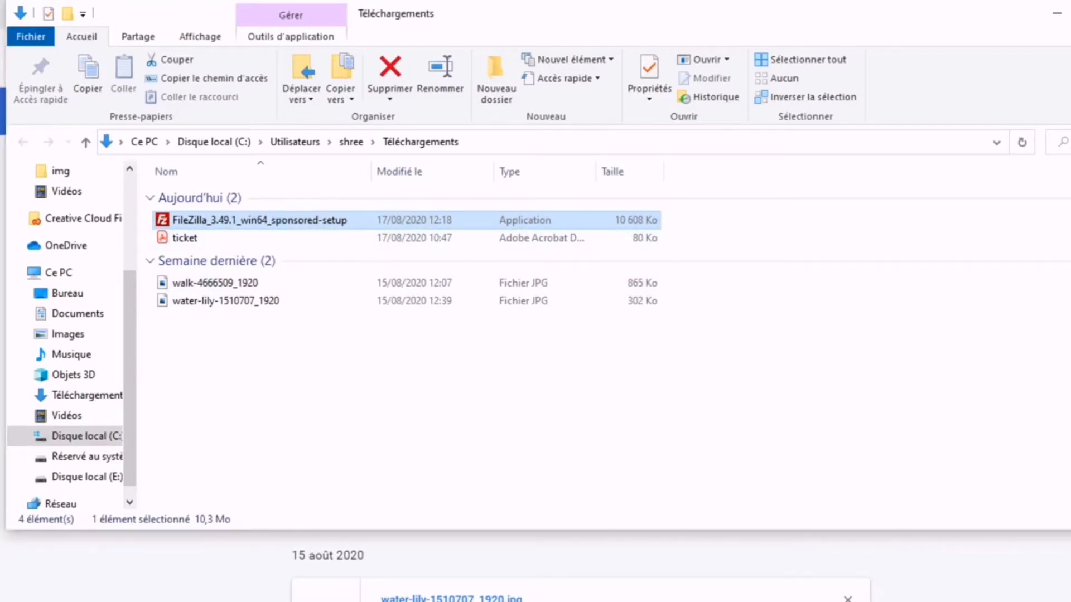
pyautogui.click(1057, 13)
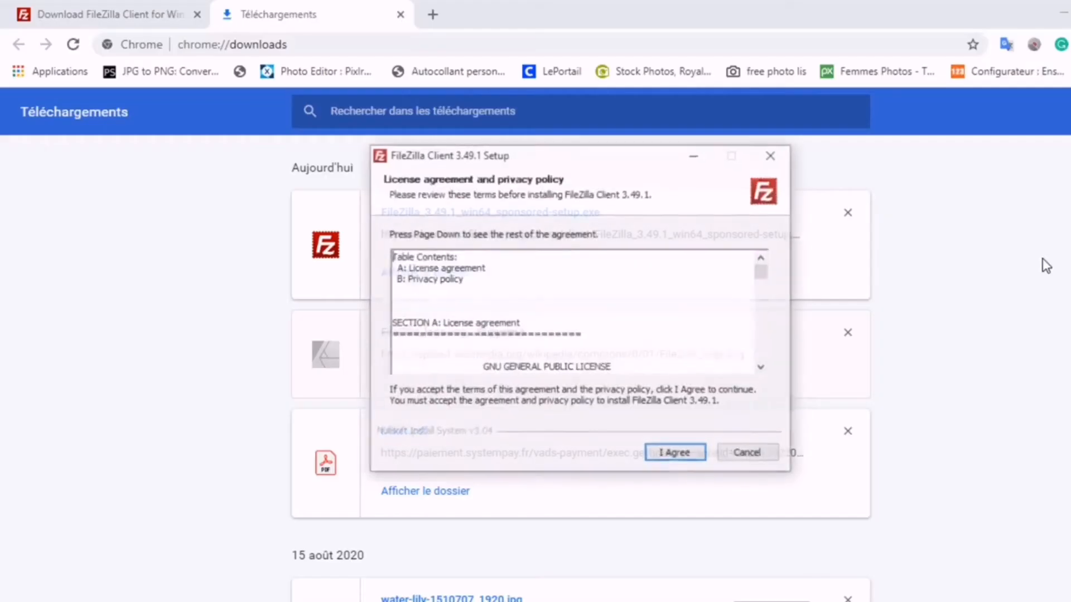
# Accept the FileZilla license and keep the default user scope, components, install location and Start Menu folder
pyautogui.click(692, 457)
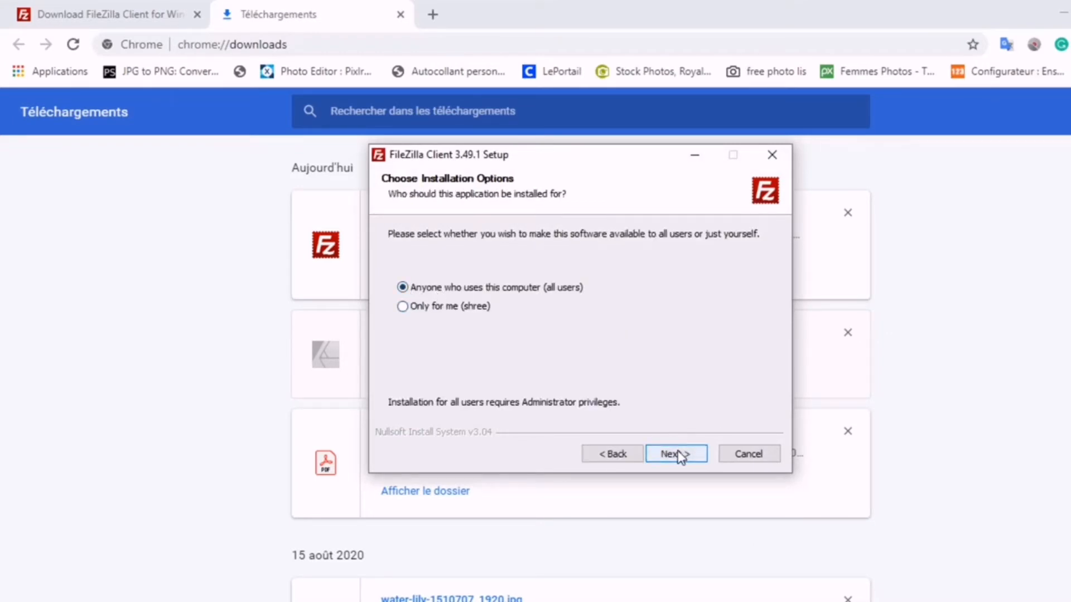
pyautogui.click(678, 455)
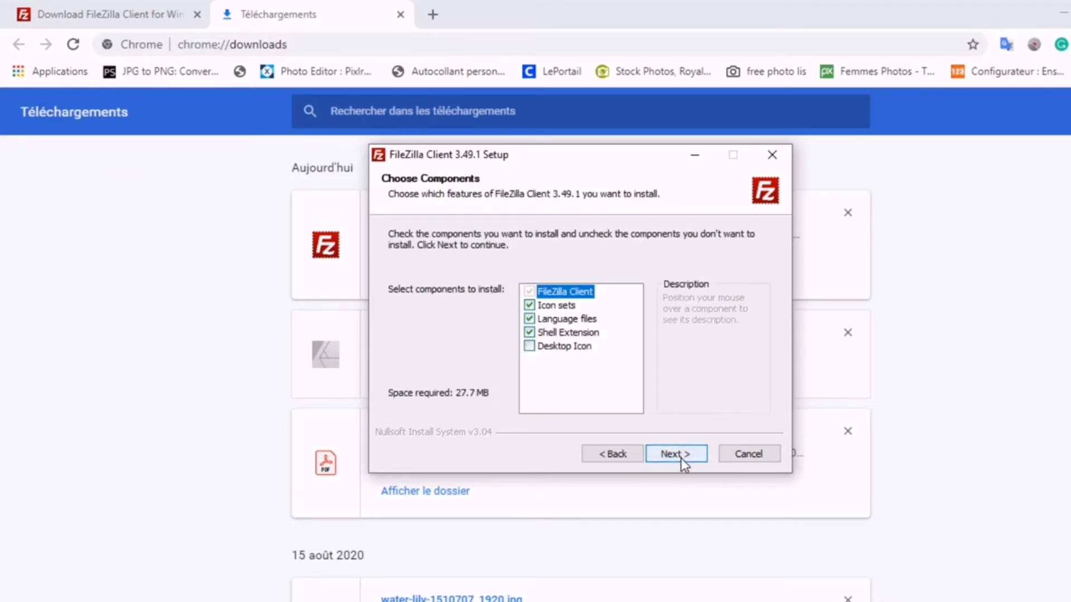
pyautogui.click(681, 458)
pyautogui.click(681, 455)
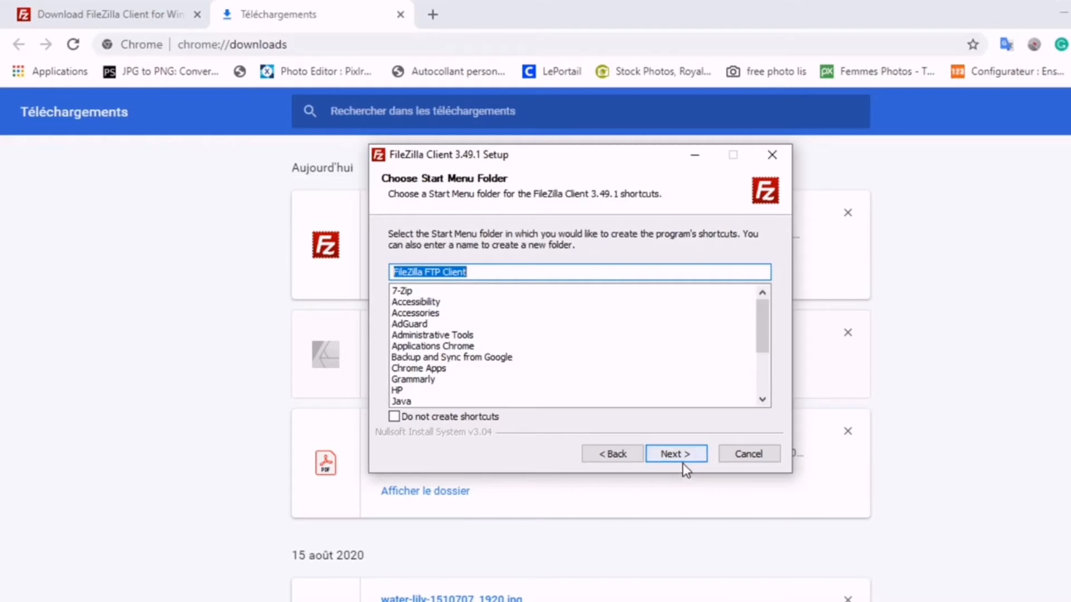
pyautogui.click(683, 459)
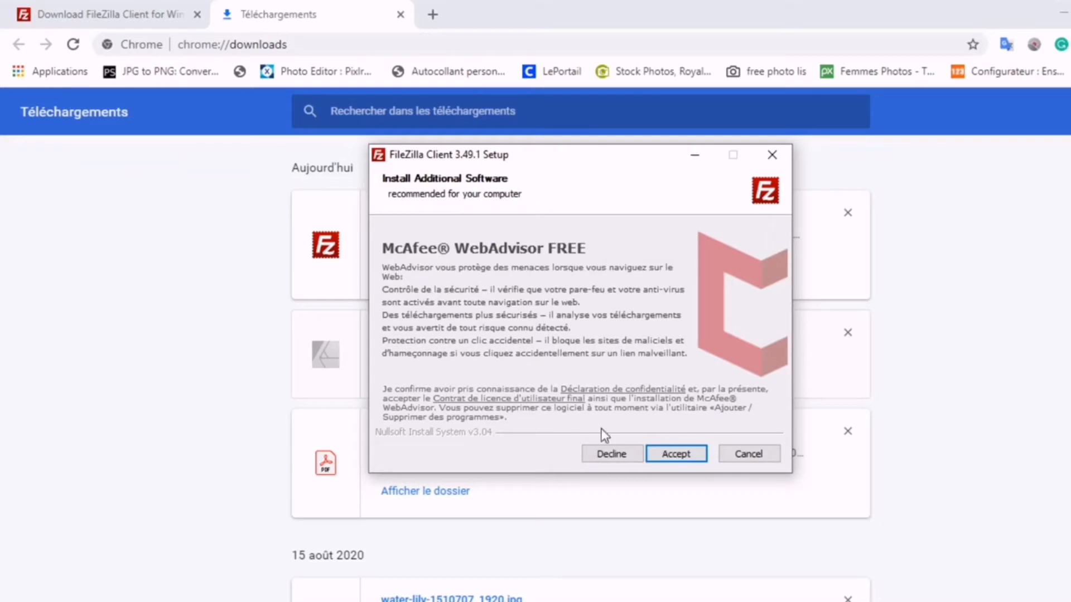
# Decline the McAfee WebAdvisor and Dashlane offers, and finish the setup with FileZilla set to start
pyautogui.click(589, 462)
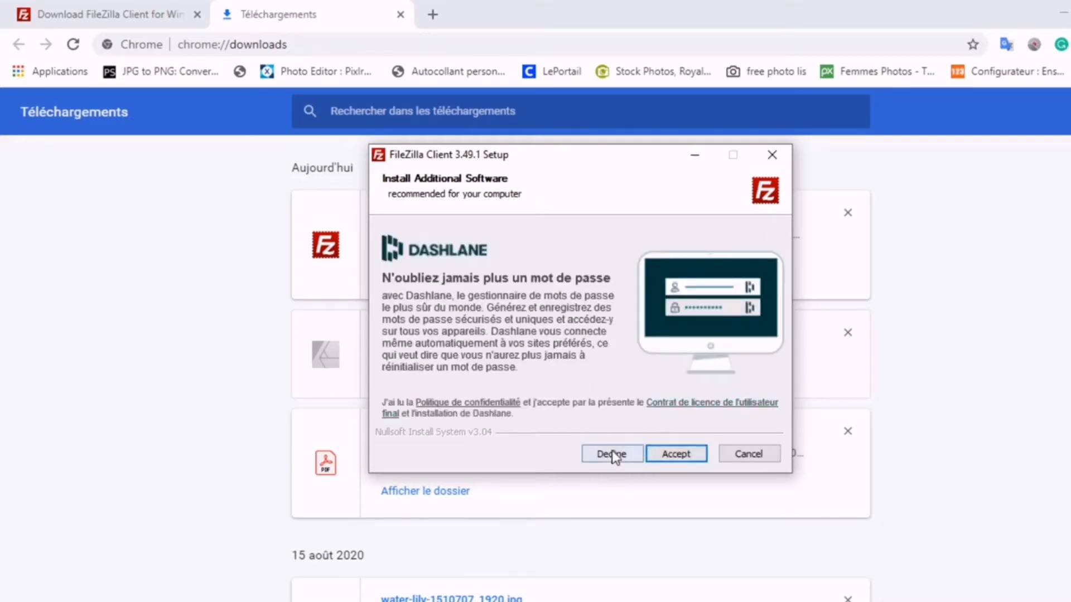
pyautogui.click(589, 463)
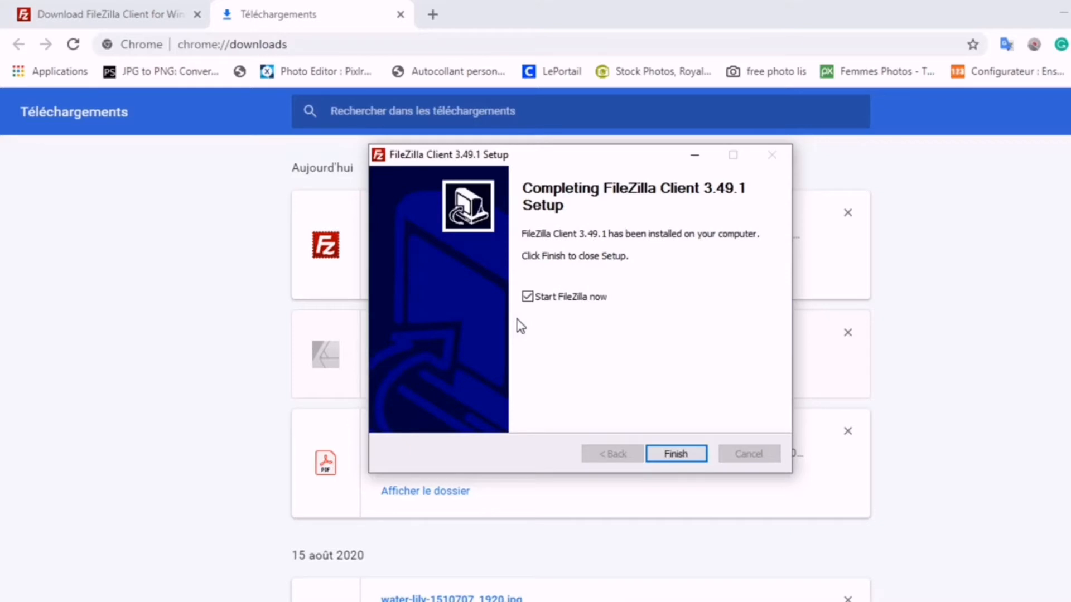
pyautogui.click(661, 455)
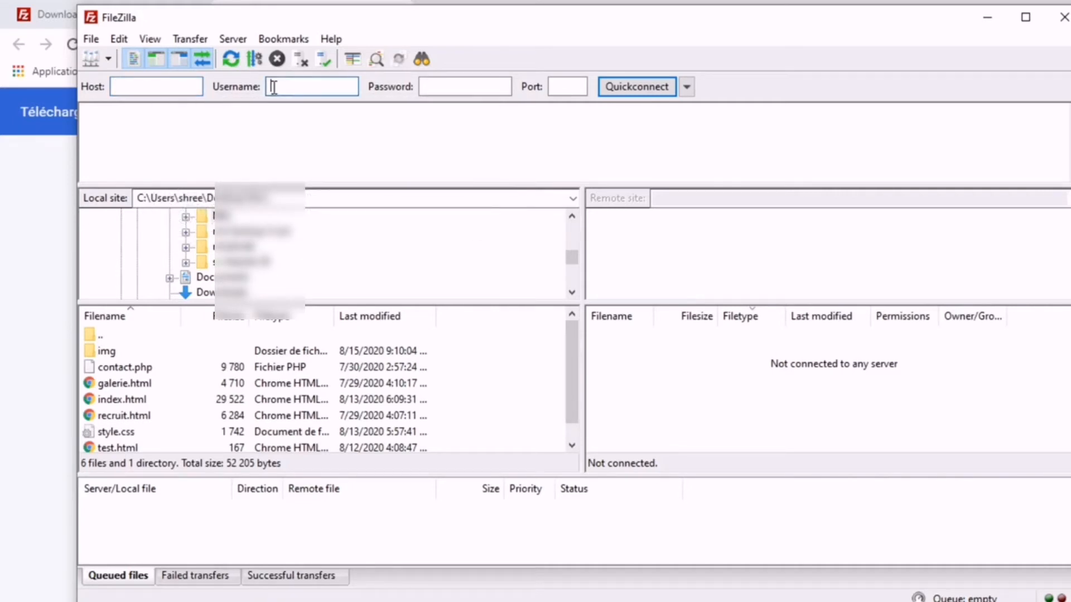
# Leave FileZilla's connection fields empty, switch back to Chrome and open hostinger.fr in a new tab
pyautogui.click(435, 83)
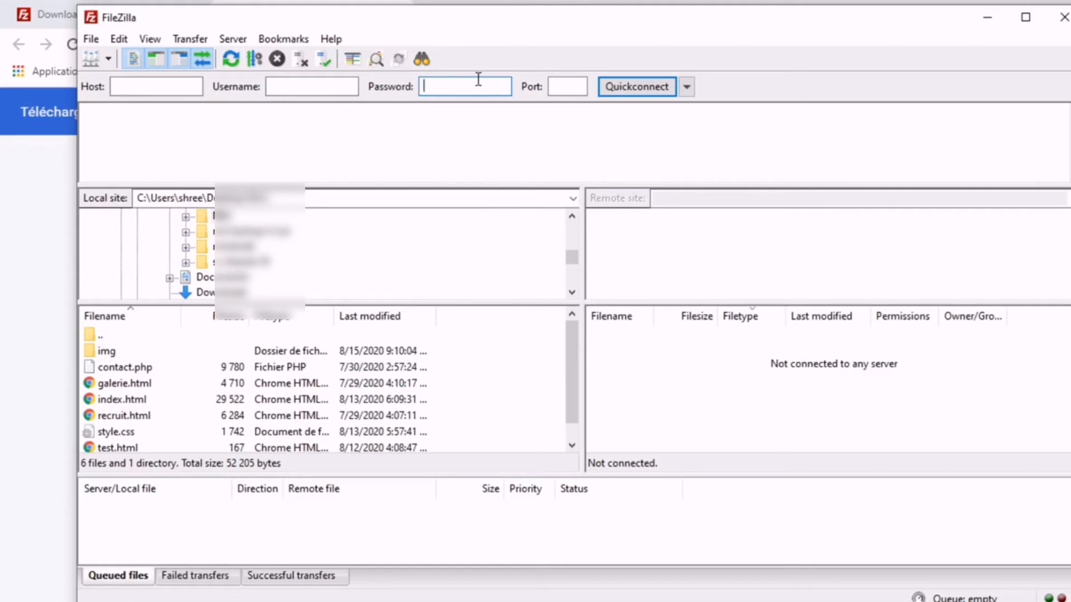
pyautogui.click(978, 17)
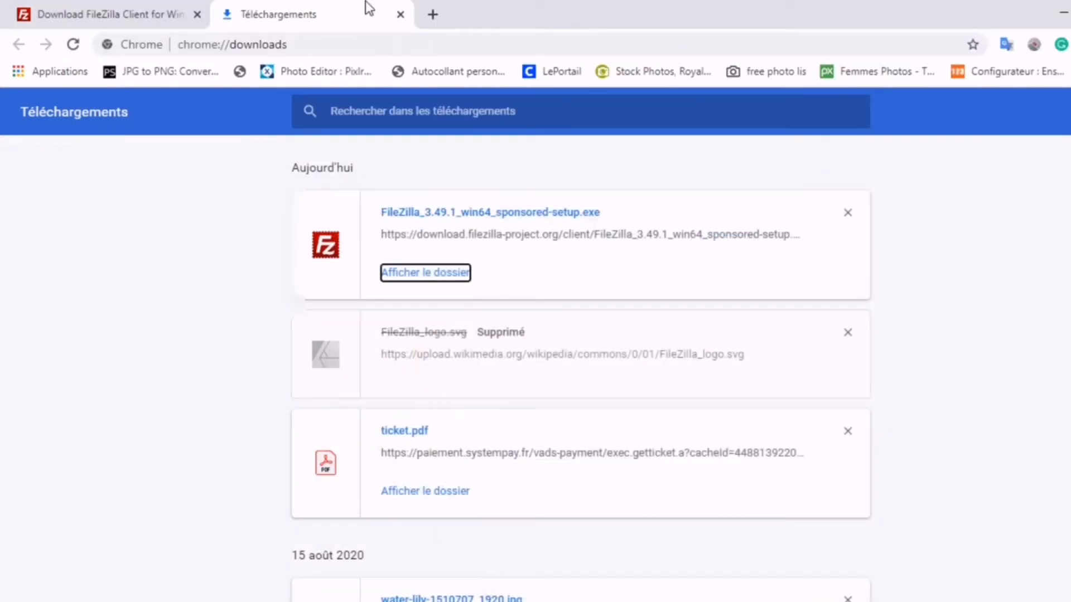
pyautogui.click(433, 13)
pyautogui.click(408, 48)
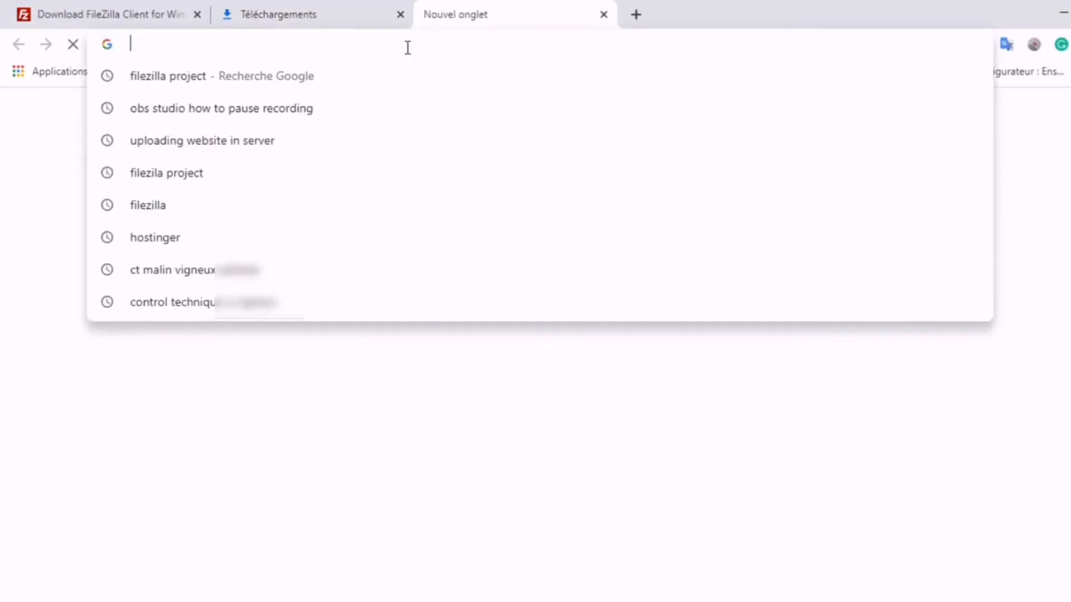
pyautogui.write('h')
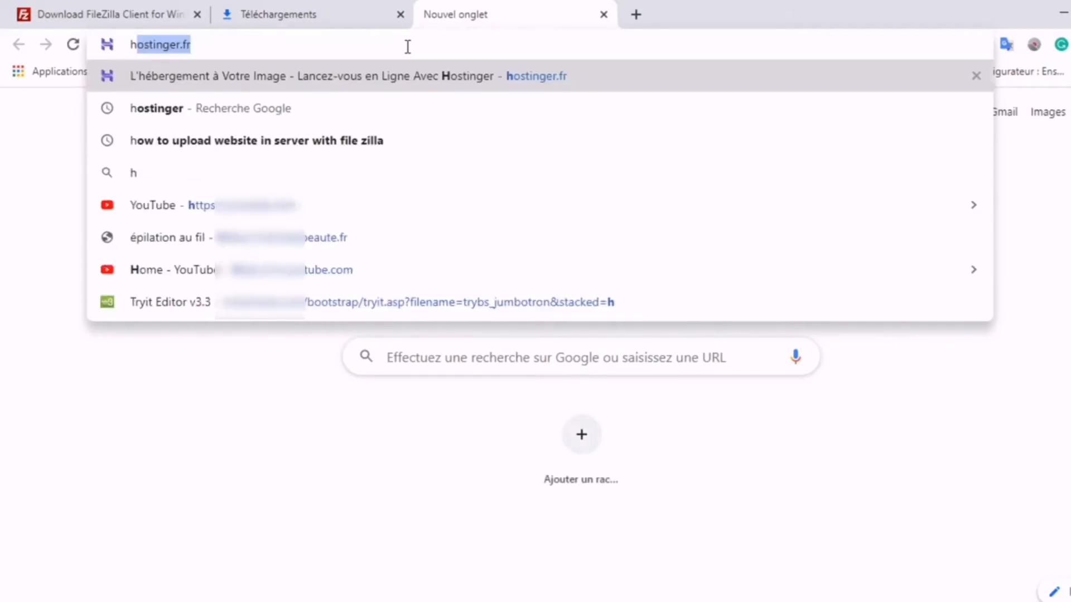
pyautogui.write('ostinger')
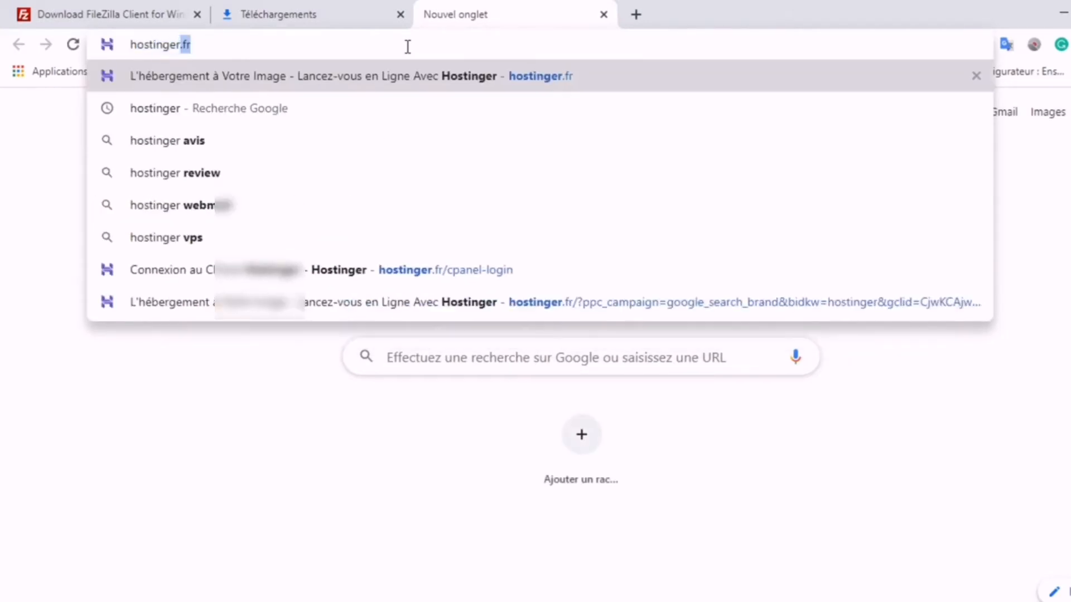
pyautogui.press('Return')
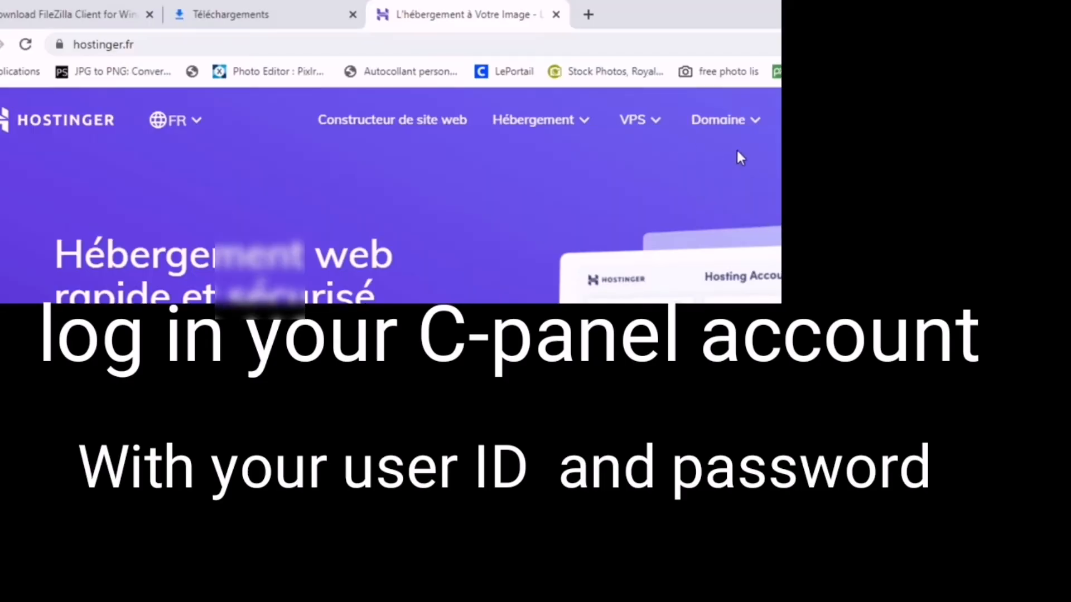
# Log in to the Hostinger account and open the management page of the first website under Hosting
pyautogui.click(822, 120)
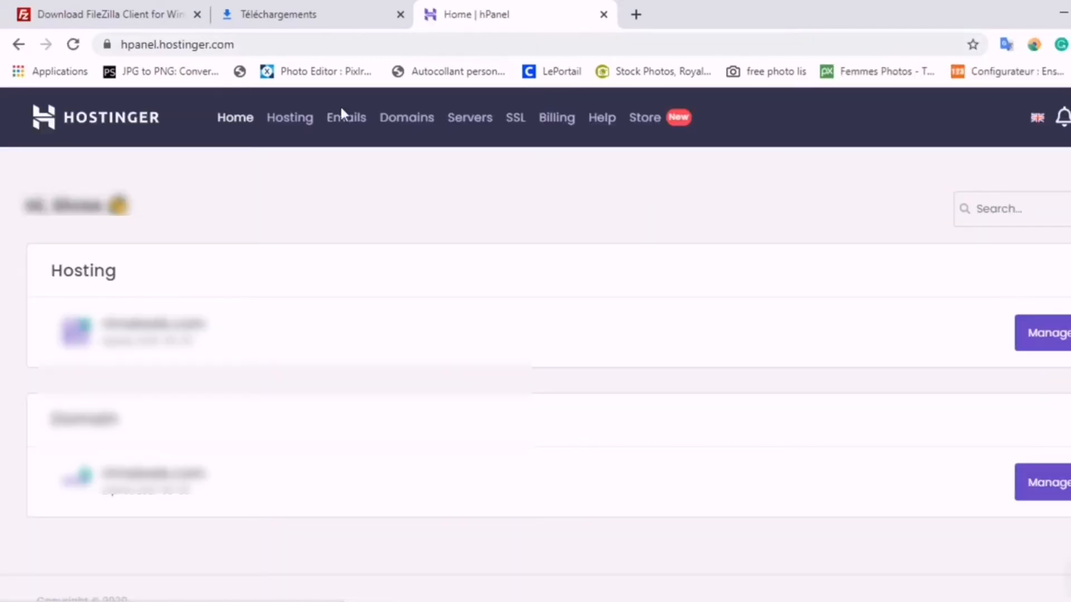
pyautogui.click(295, 119)
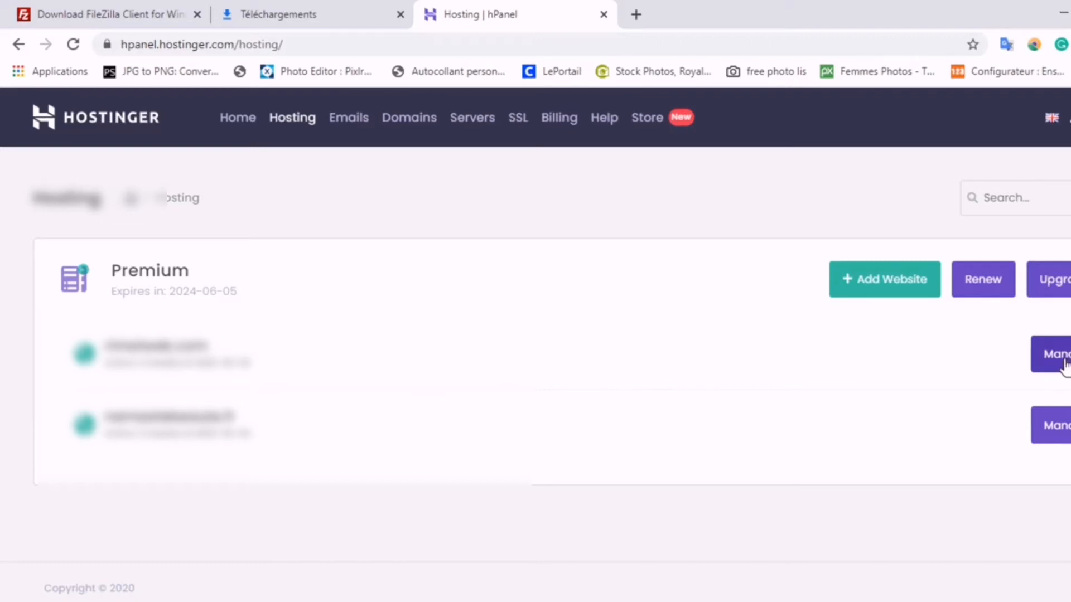
pyautogui.click(1063, 361)
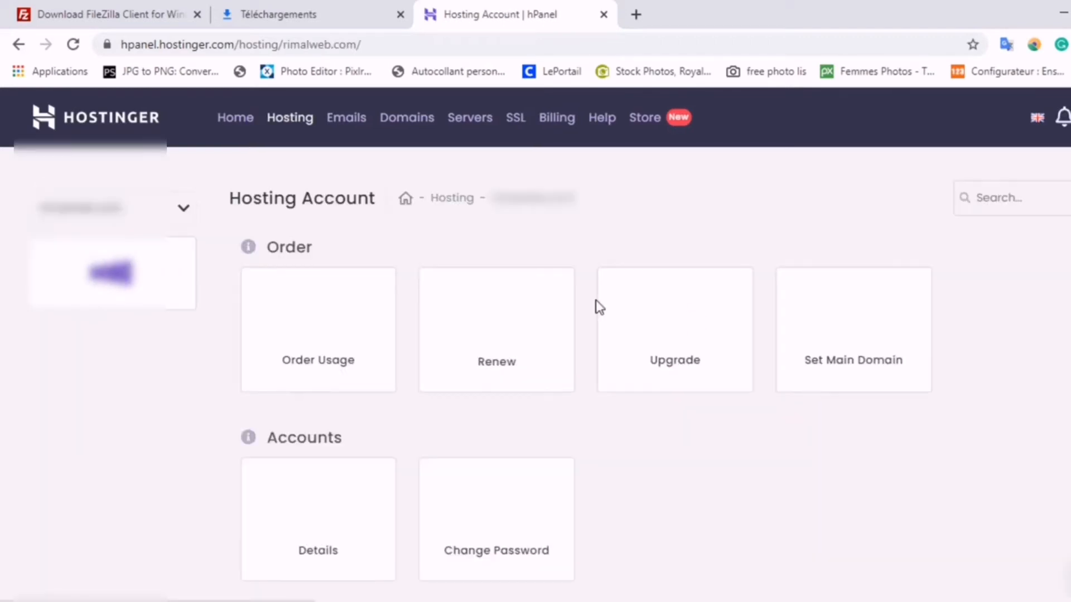
# Open the FTP Accounts page from the Files section of the hosting account
pyautogui.scroll(-5, 595, 304)
pyautogui.scroll(-3, 599, 282)
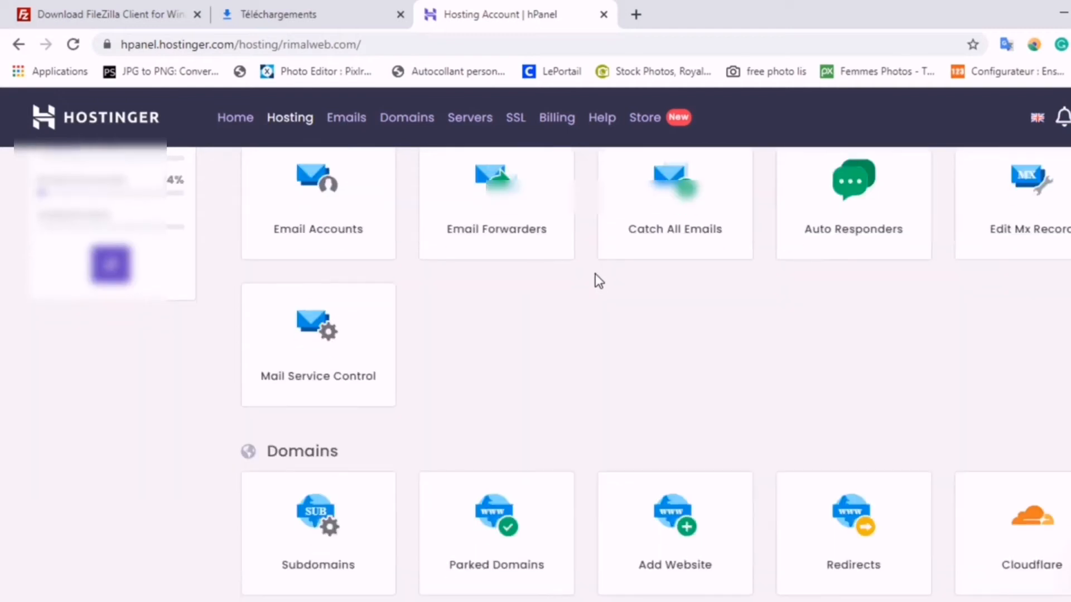
pyautogui.scroll(-3, 595, 273)
pyautogui.scroll(-3, 594, 273)
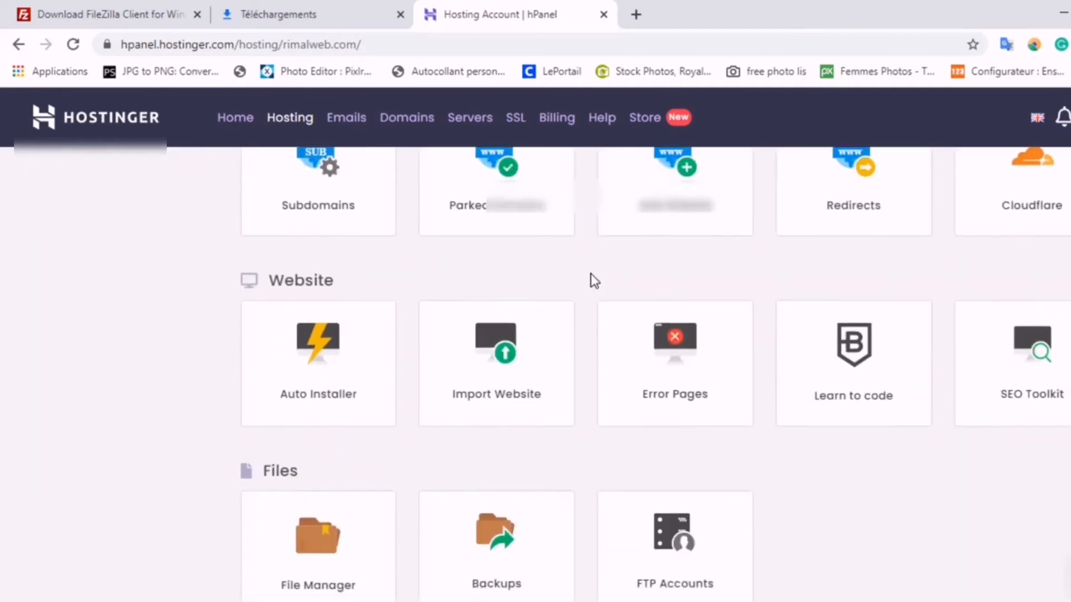
pyautogui.scroll(-4, 591, 278)
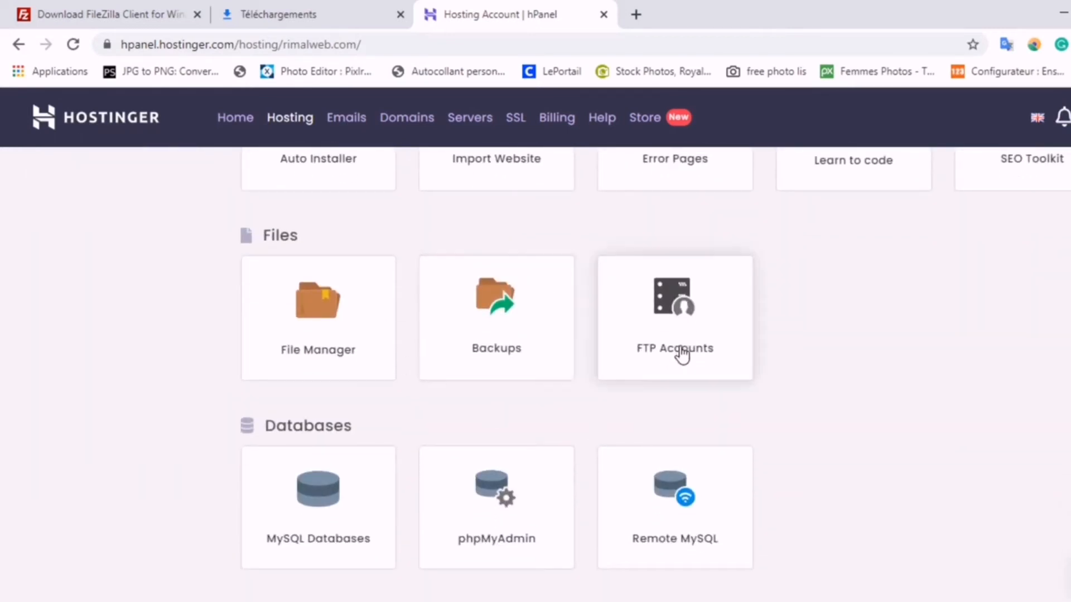
pyautogui.click(682, 349)
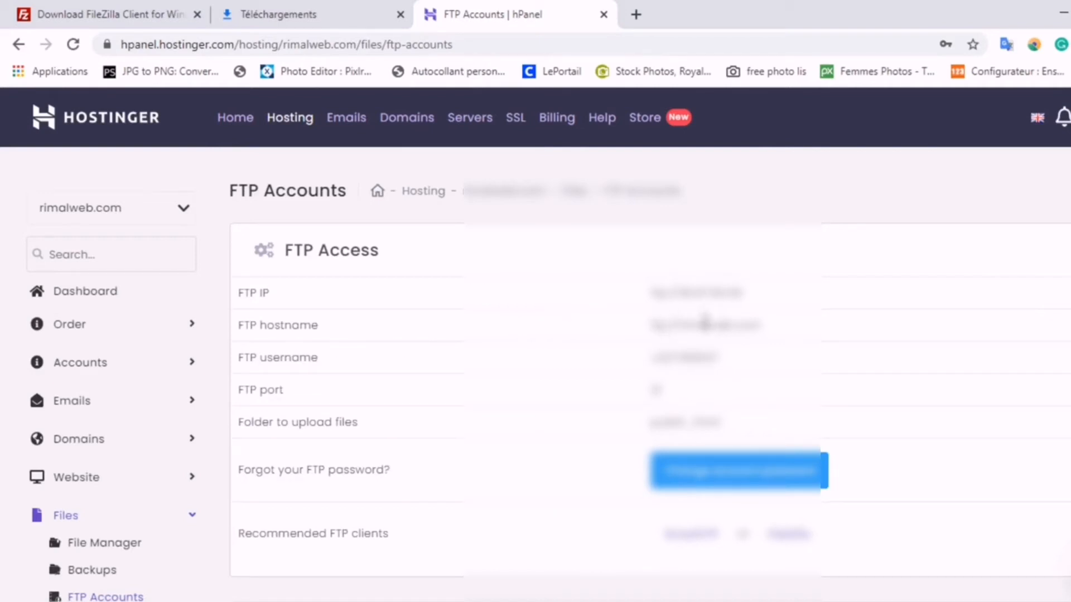
# Examine the FTP hostname, username and port under FTP Access, and the form for creating a new FTP account
pyautogui.moveTo(775, 335); pyautogui.dragTo(644, 328)
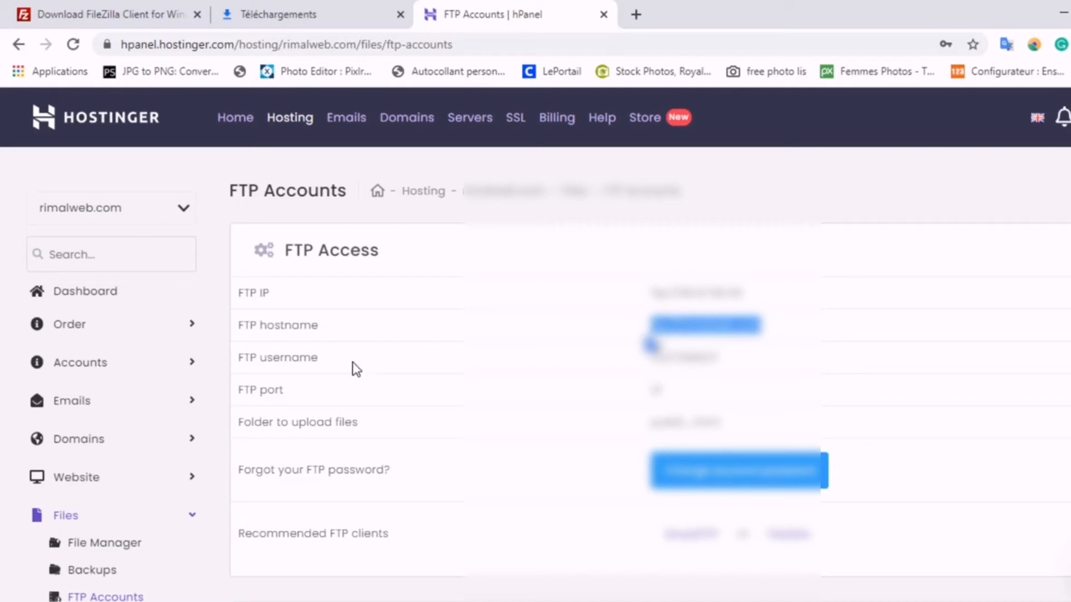
pyautogui.click(754, 366)
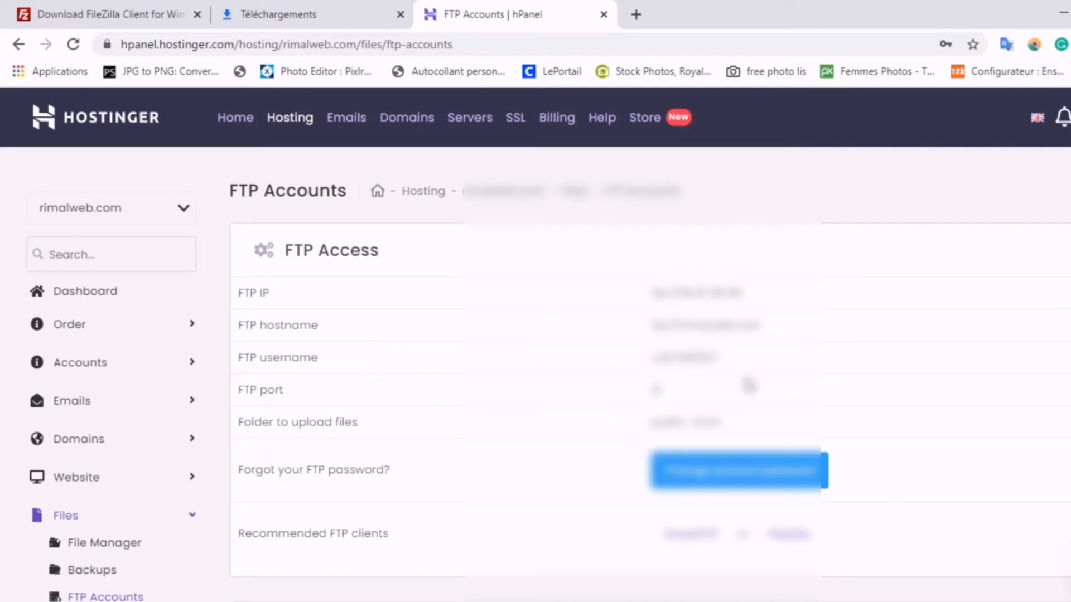
pyautogui.scroll(-2, 822, 363)
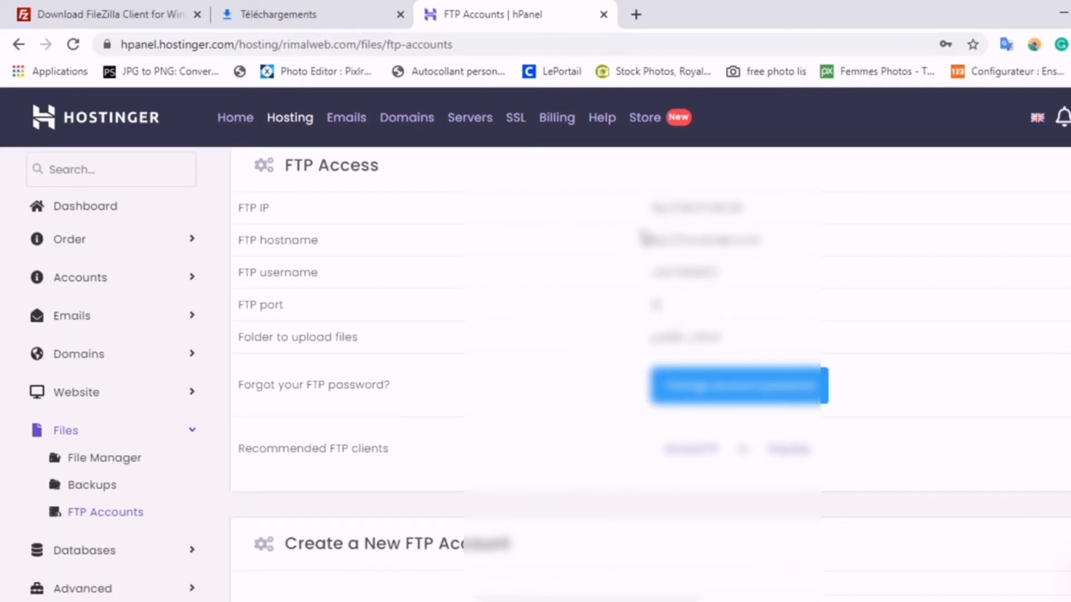
pyautogui.moveTo(648, 239); pyautogui.dragTo(649, 283)
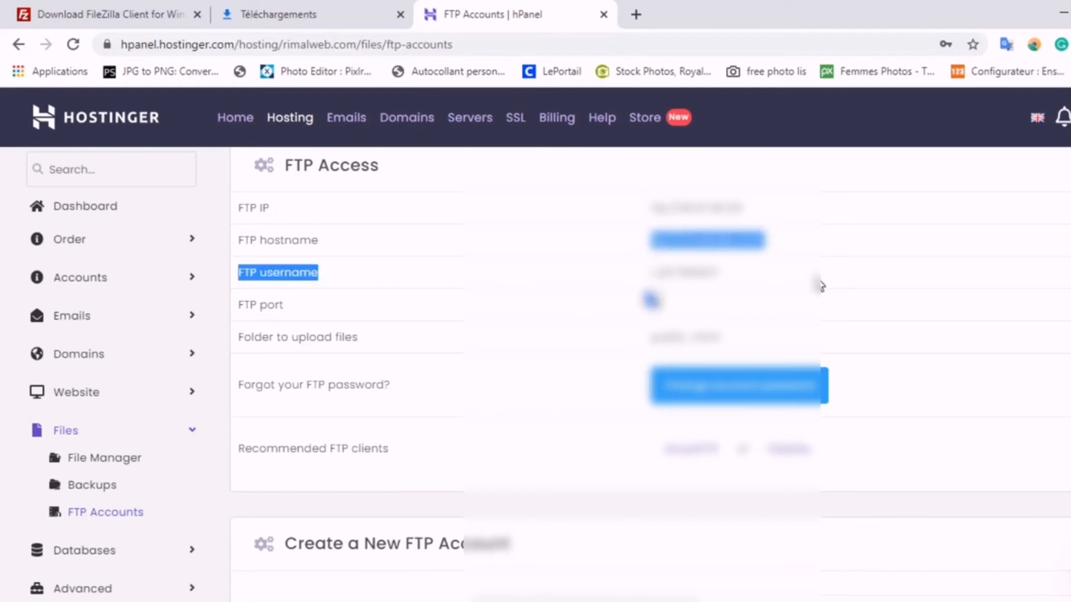
pyautogui.scroll(2, 990, 326)
pyautogui.scroll(-5, 980, 323)
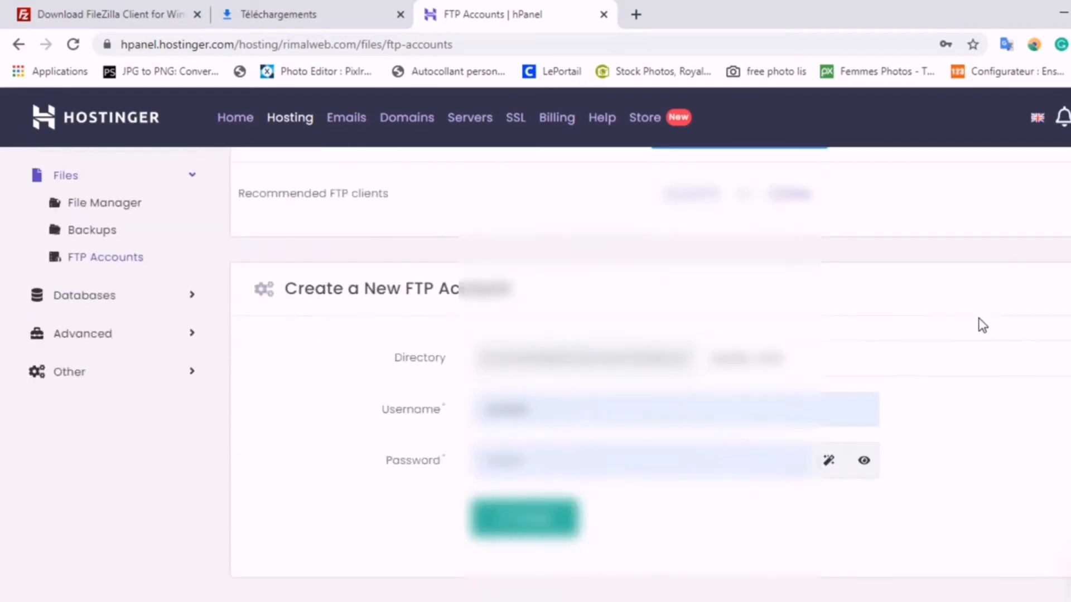
pyautogui.scroll(5, 970, 318)
pyautogui.scroll(-4, 959, 310)
pyautogui.scroll(4, 962, 303)
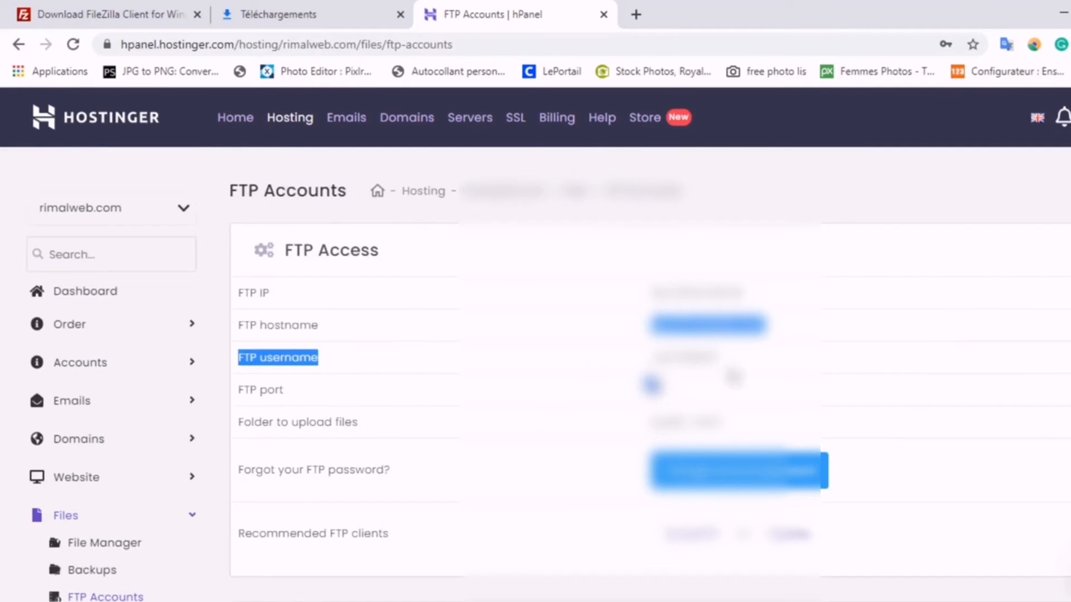
pyautogui.scroll(-8, 923, 358)
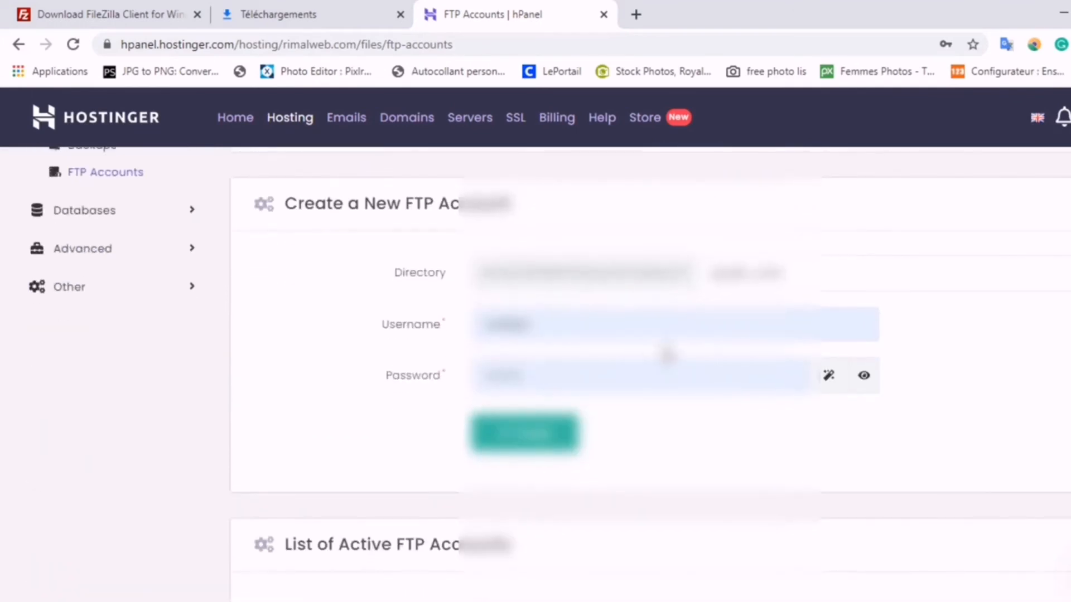
pyautogui.click(590, 379)
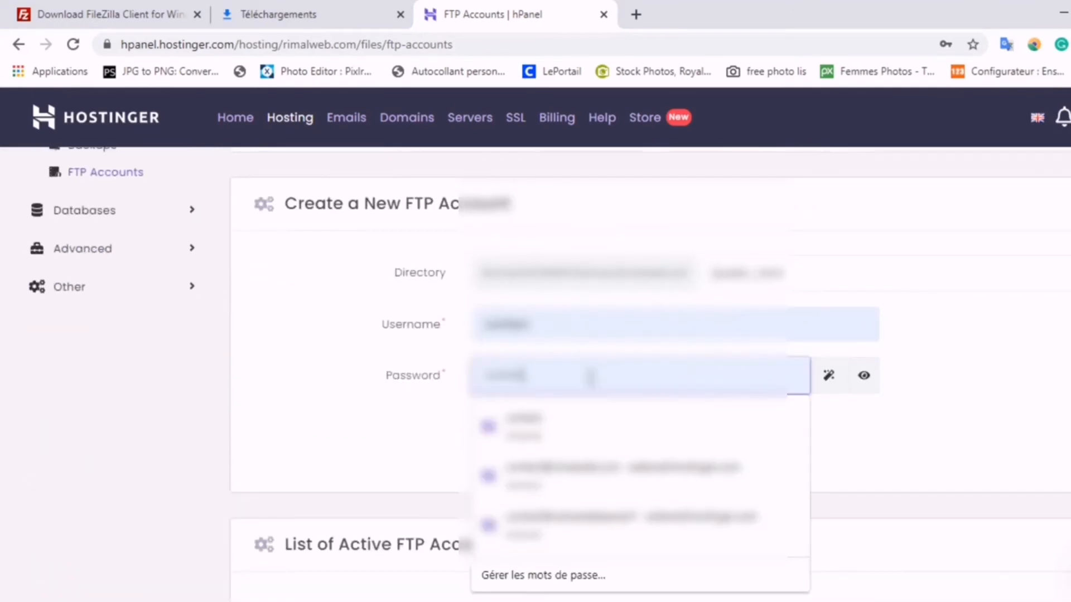
pyautogui.click(945, 288)
pyautogui.scroll(8, 124, 137)
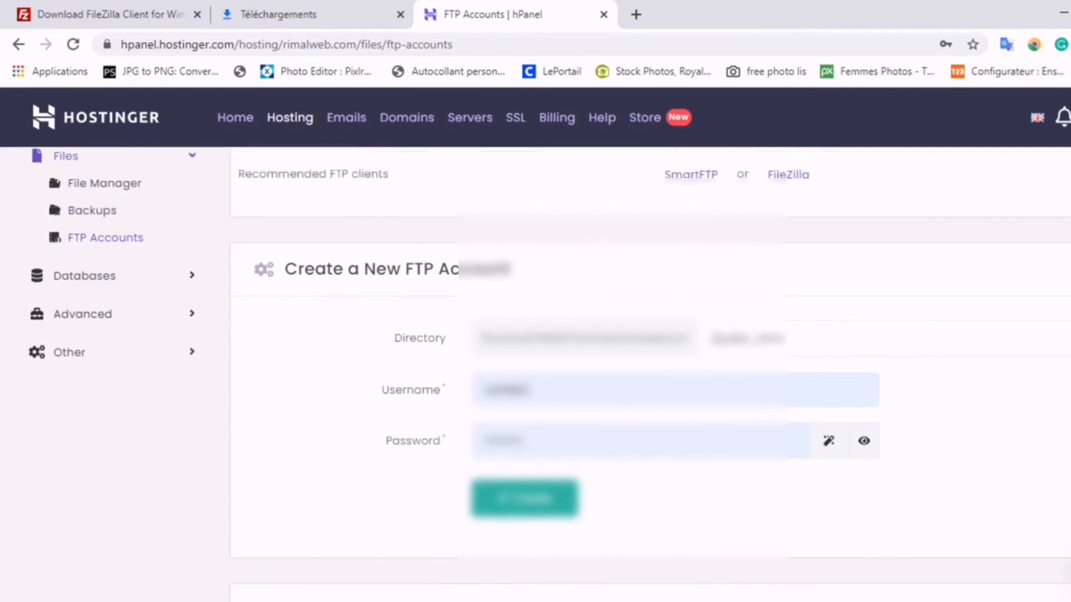
pyautogui.click(149, 12)
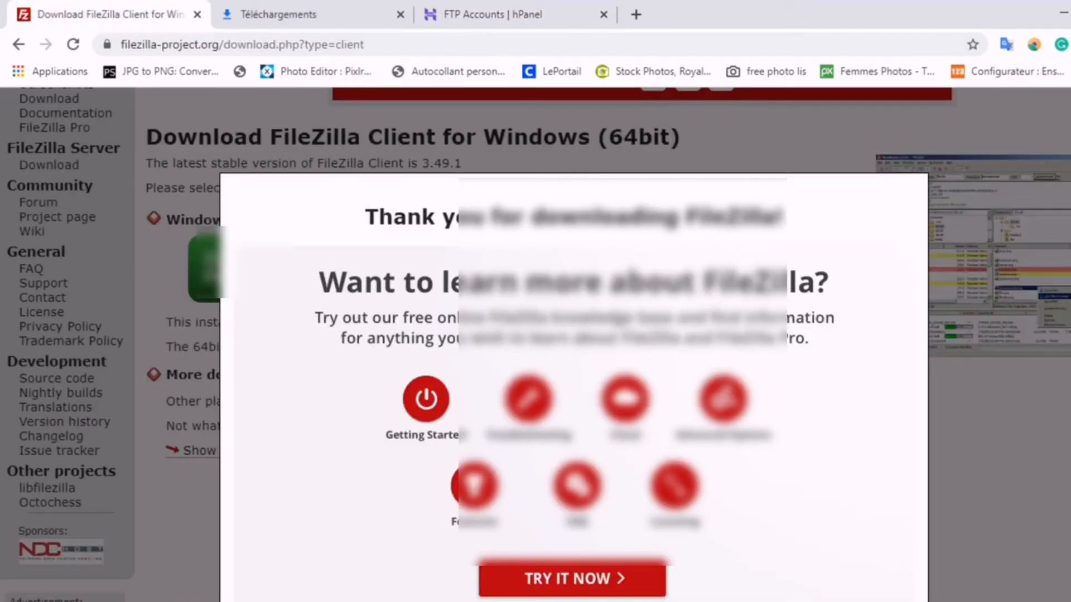
pyautogui.click(837, 601)
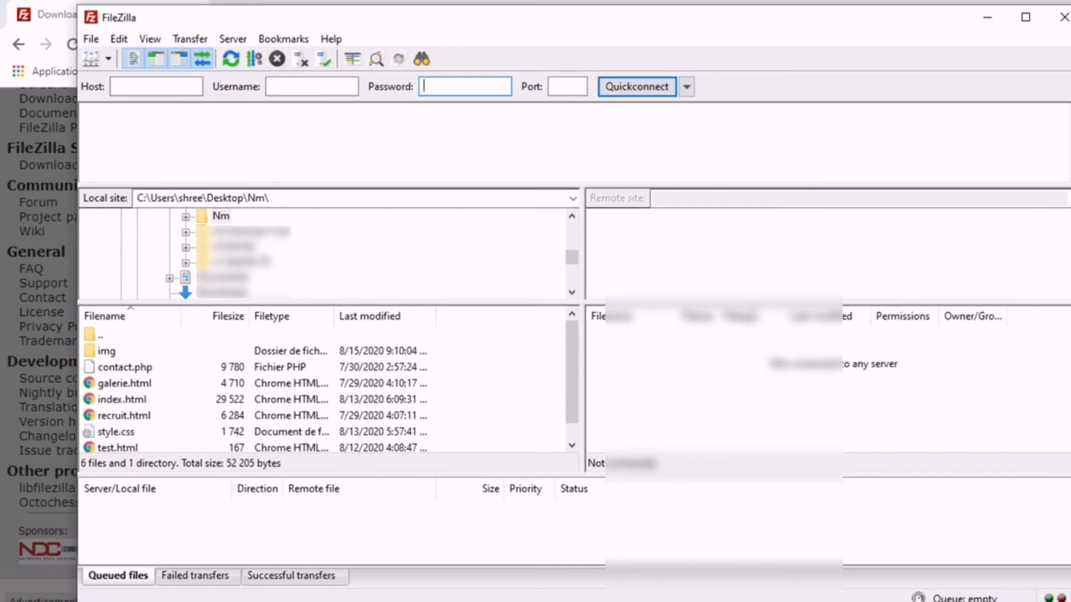
pyautogui.click(814, 601)
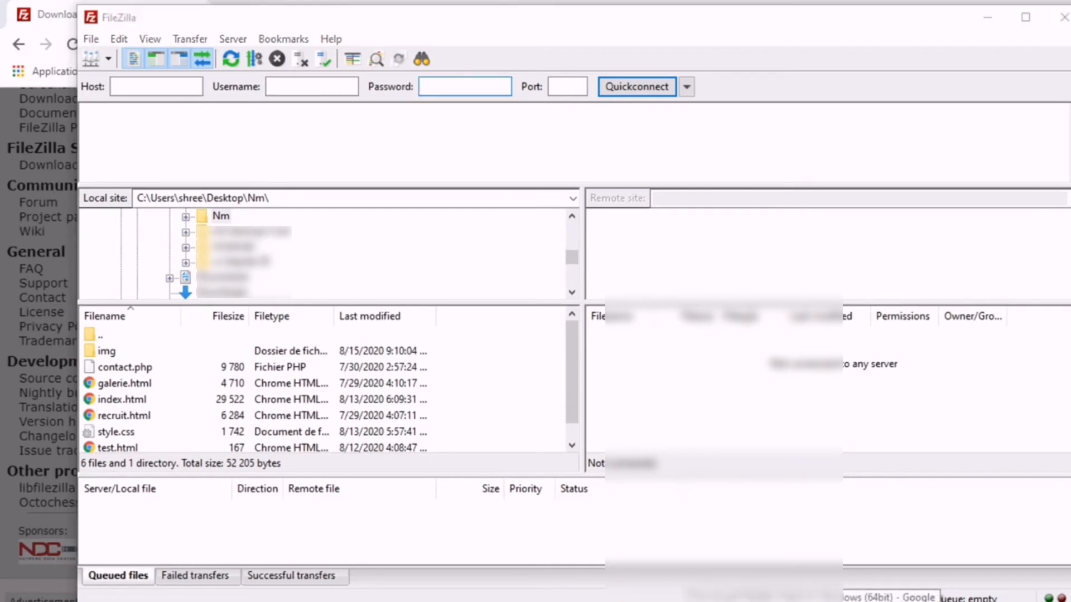
pyautogui.click(521, 14)
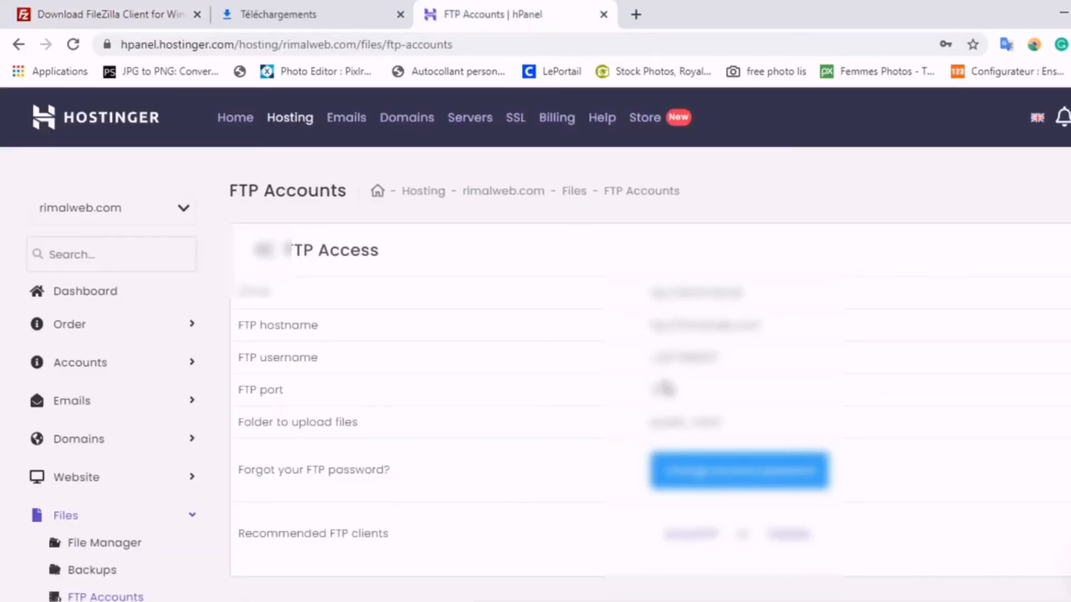
# Copy the FTP hostname from the FTP Access details and switch to FileZilla
pyautogui.moveTo(647, 329); pyautogui.dragTo(756, 329)
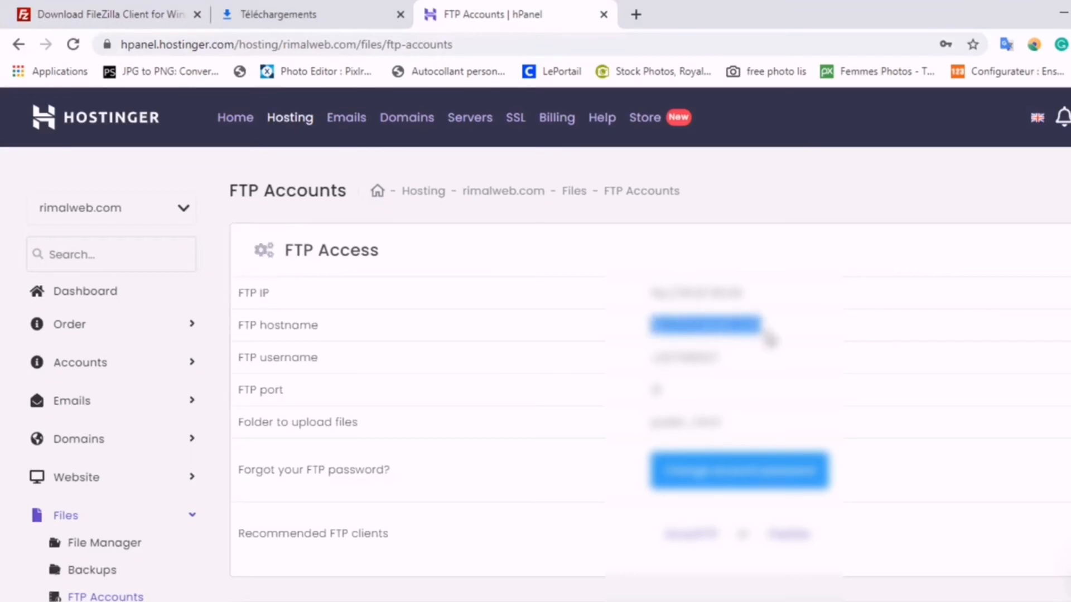
pyautogui.rightClick(756, 339)
pyautogui.click(818, 349)
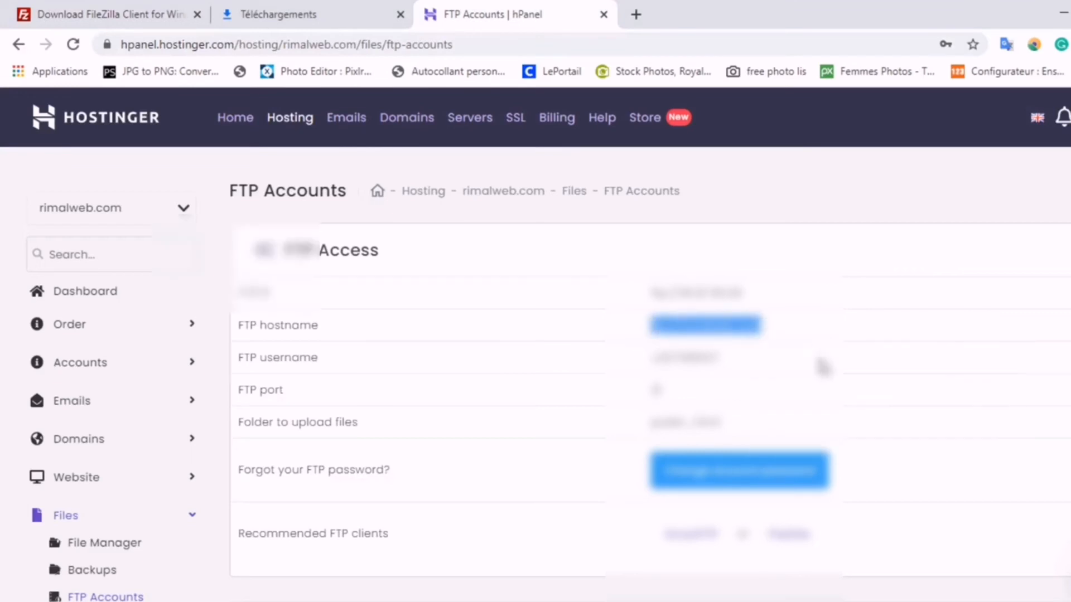
pyautogui.click(890, 601)
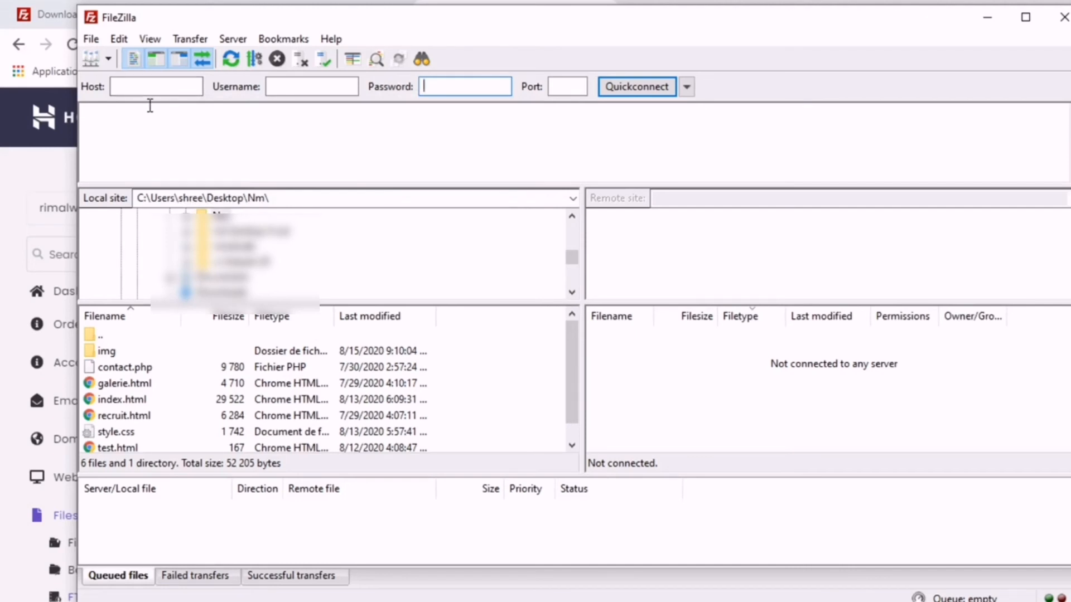
# Open FileZilla's Site Manager, review the host and user of the saved New site entry, and close it with OK
pyautogui.click(91, 39)
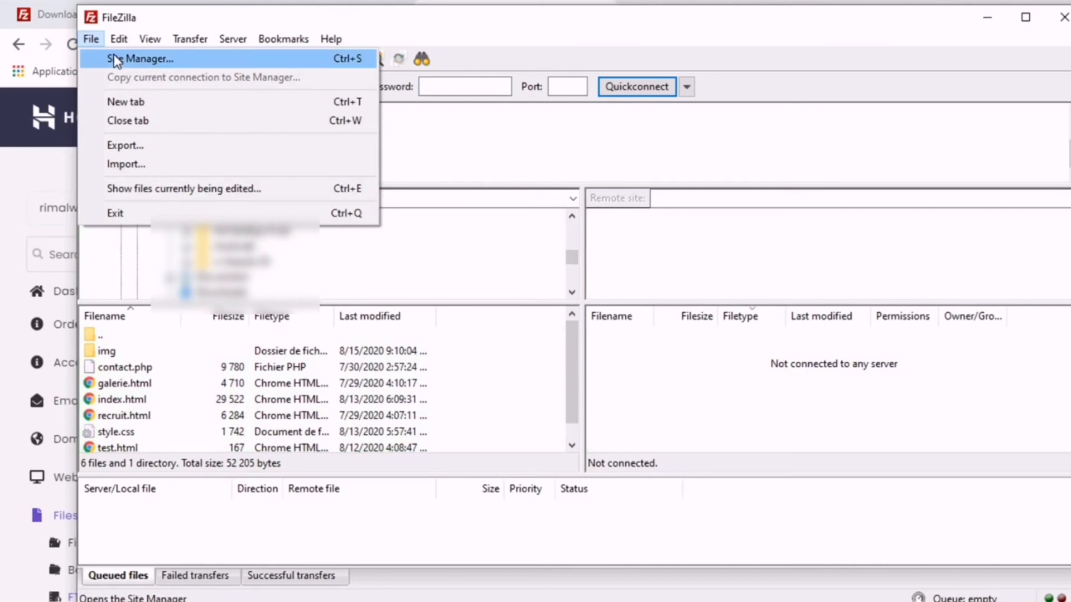
pyautogui.click(116, 59)
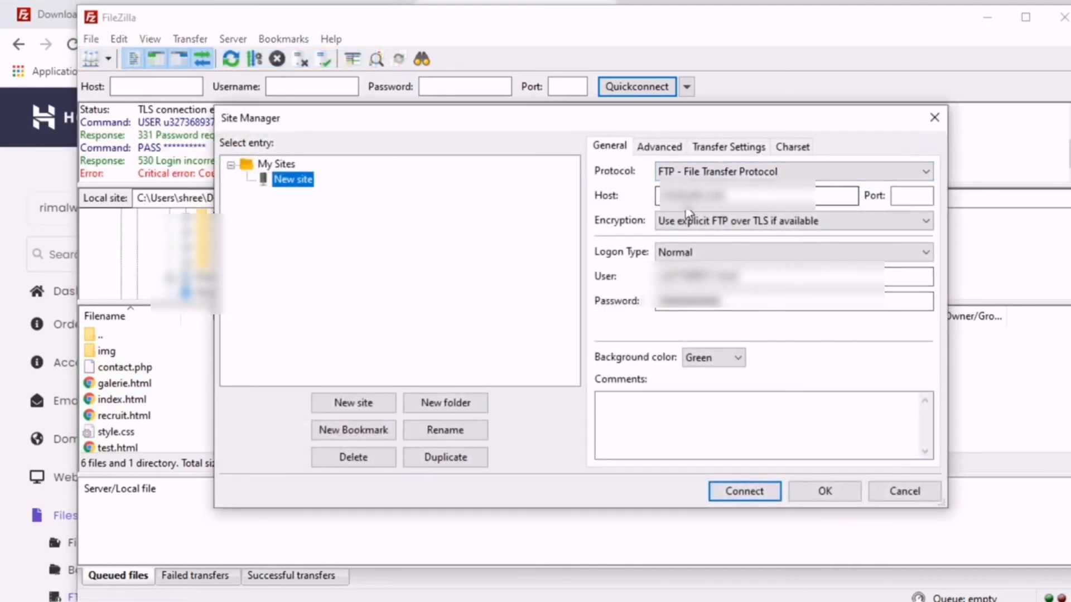
pyautogui.doubleClick(725, 195)
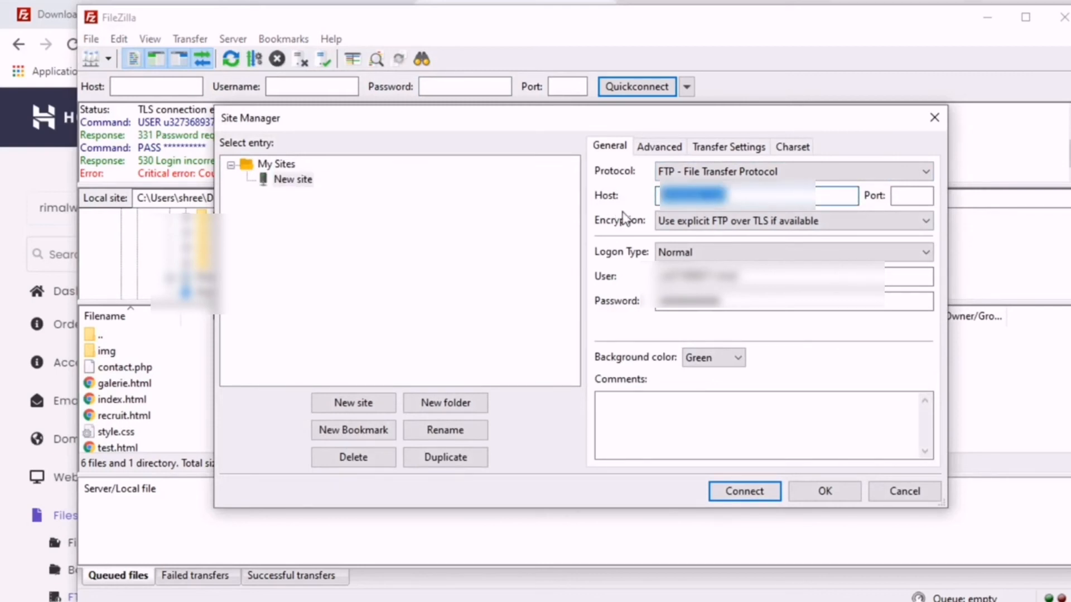
pyautogui.rightClick(664, 205)
pyautogui.click(686, 253)
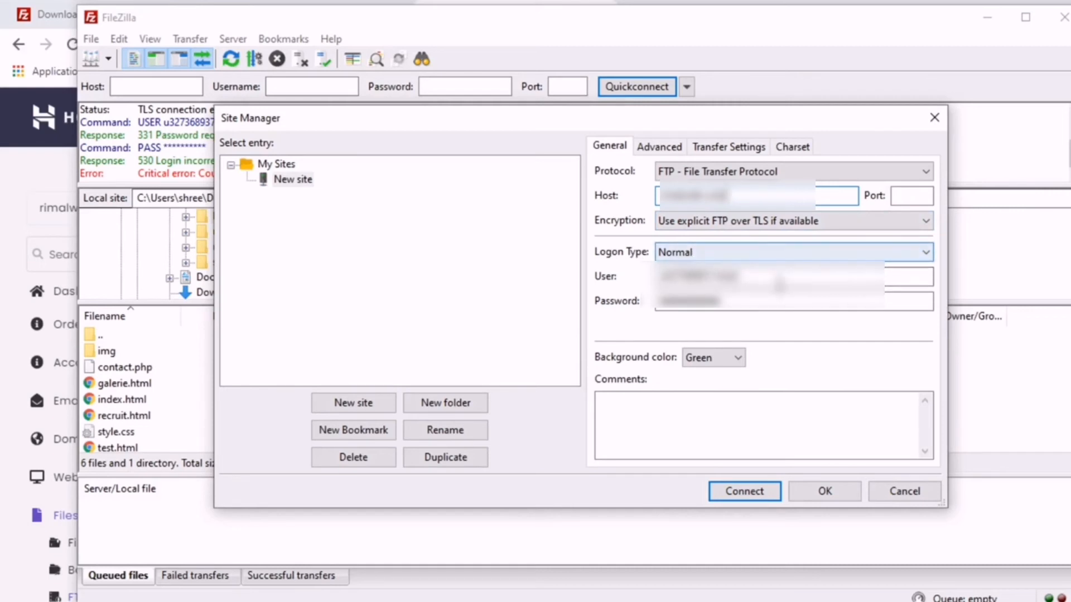
pyautogui.moveTo(739, 279); pyautogui.dragTo(647, 289)
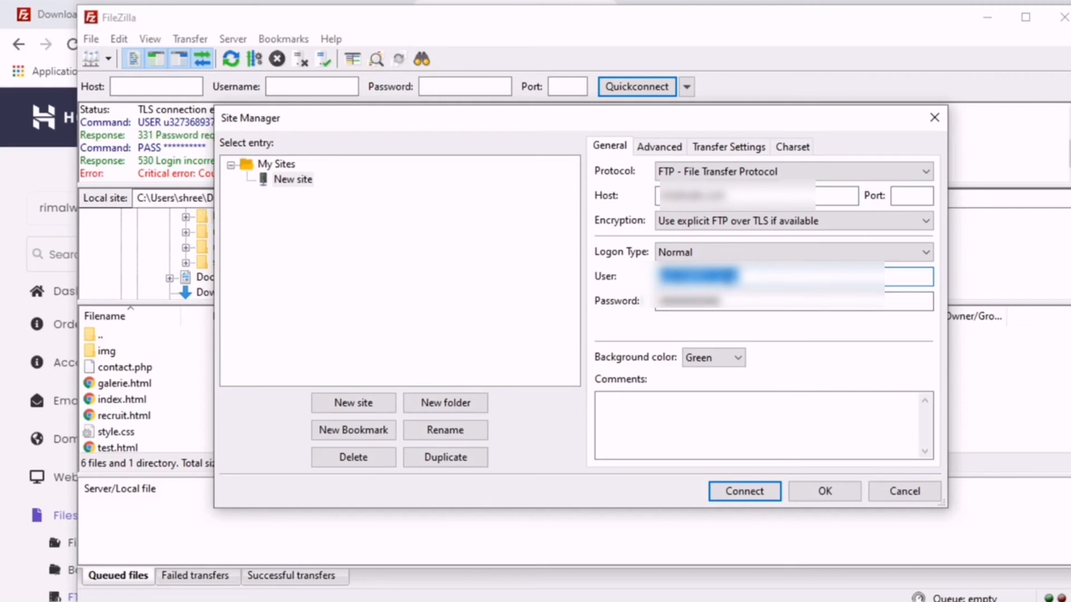
pyautogui.click(824, 492)
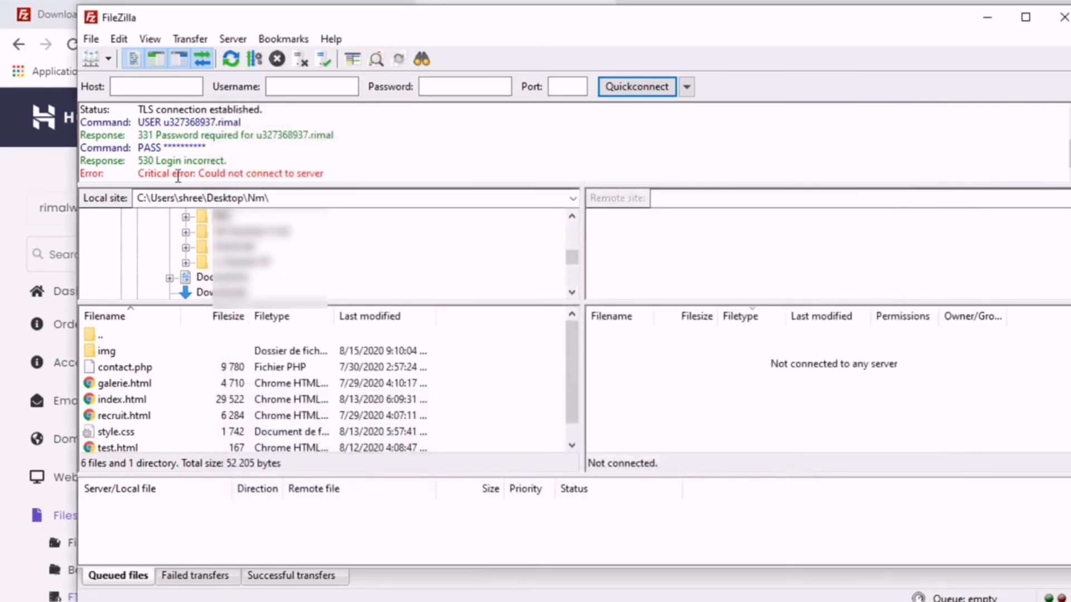
# Paste the copied hostname as the quick connection's host, and copy the active FTP account's username from the Hostinger page in Chrome
pyautogui.rightClick(157, 88)
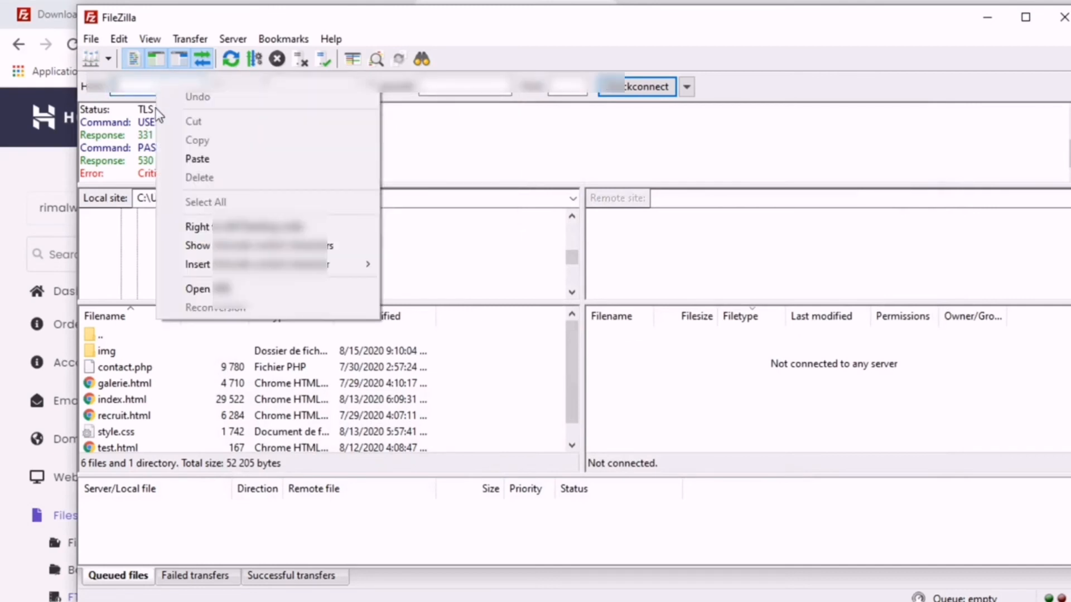
pyautogui.click(198, 159)
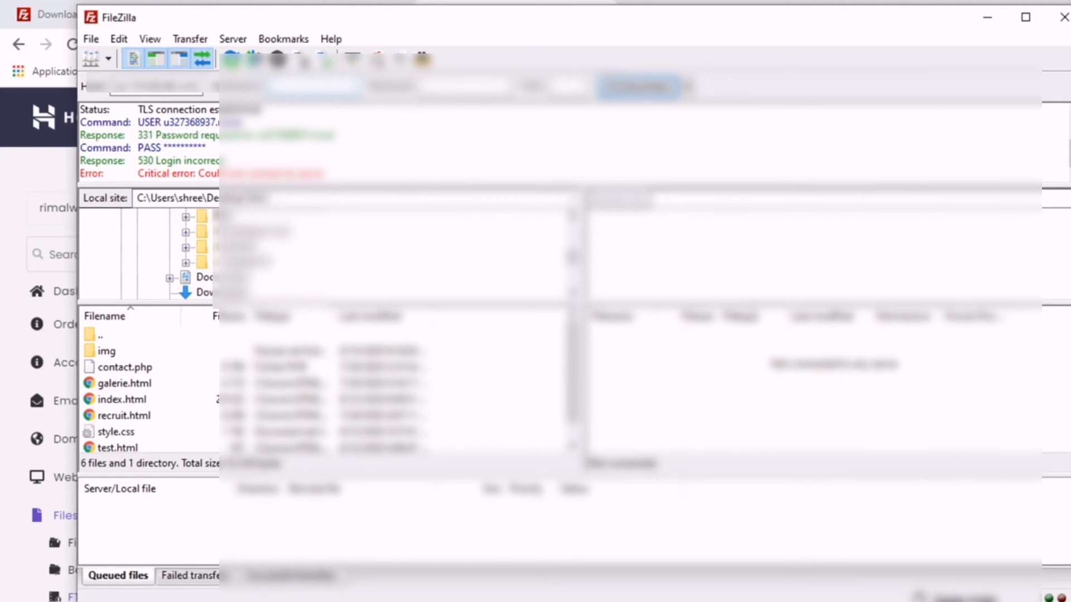
pyautogui.hotkey('alt', 'Tab')
pyautogui.scroll(-8, 466, 389)
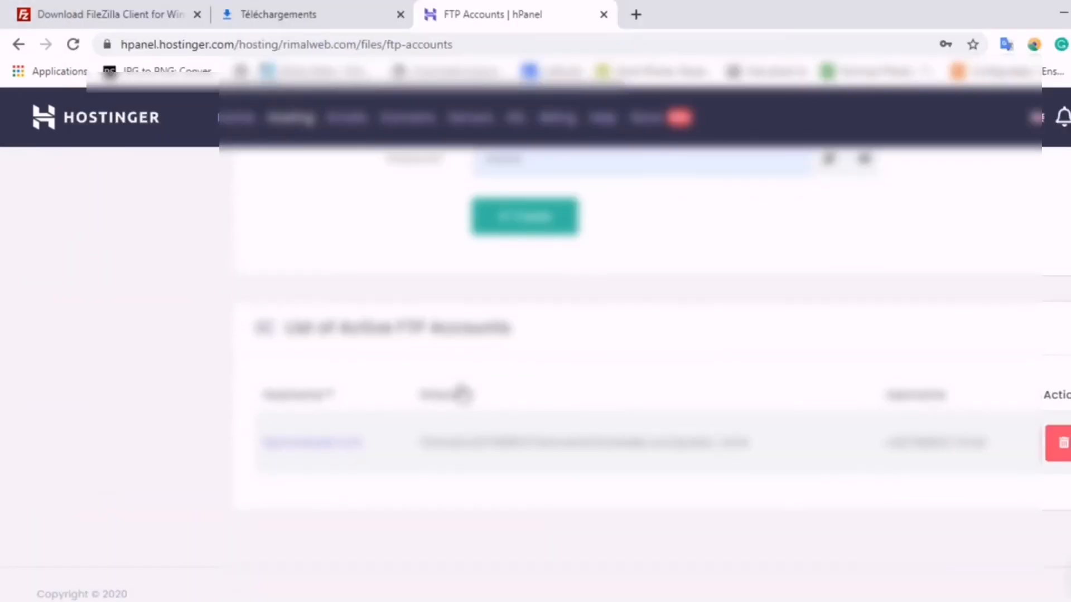
pyautogui.moveTo(996, 445); pyautogui.dragTo(832, 447)
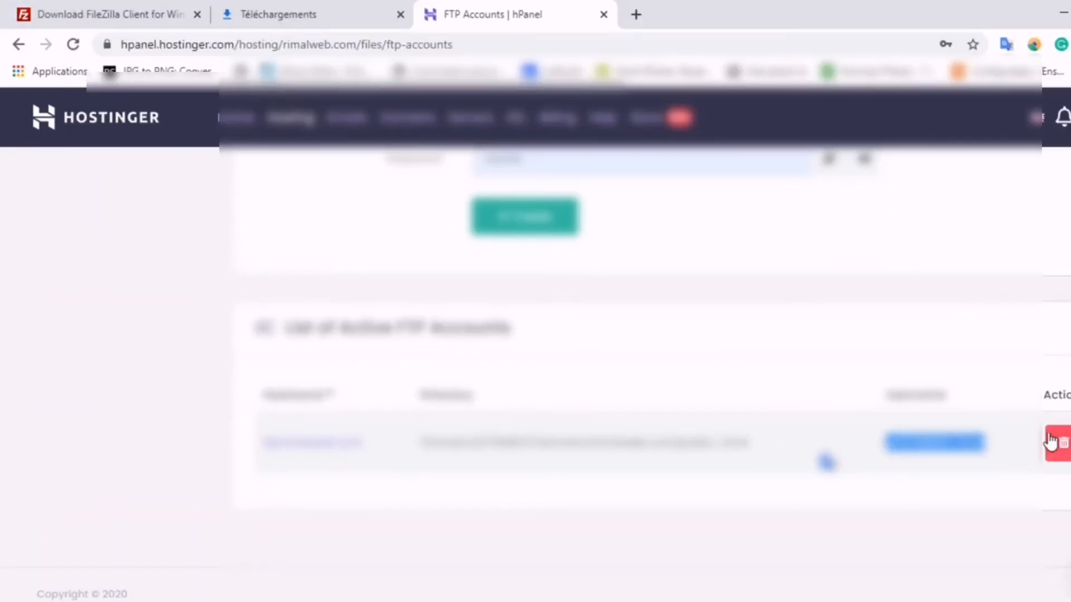
pyautogui.rightClick(850, 438)
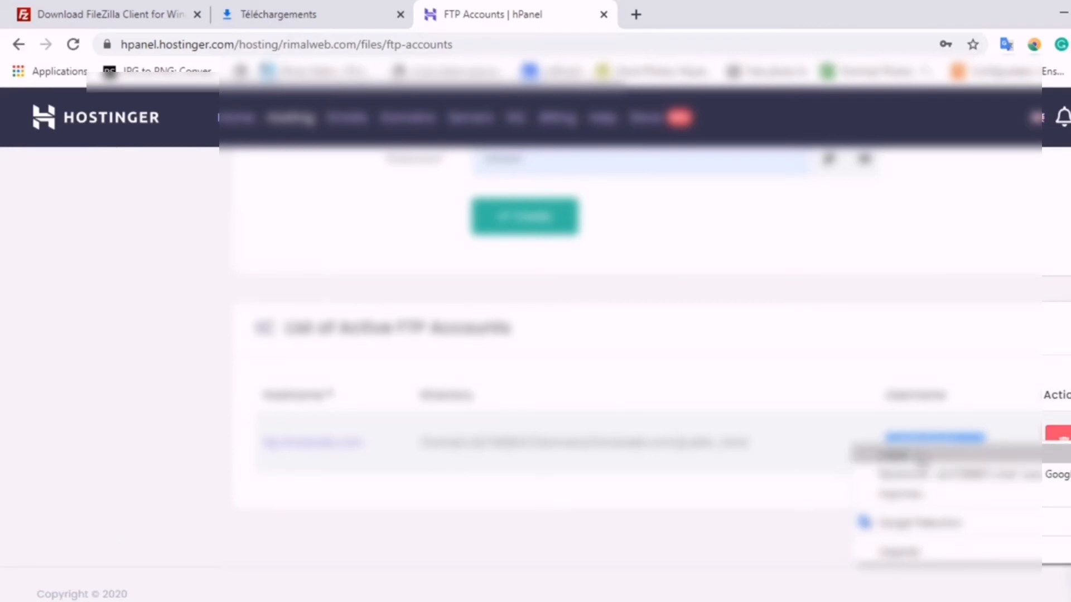
pyautogui.click(881, 447)
# Back in FileZilla, paste the copied username, enter the FTP account password, and connect to the server's root folder
pyautogui.hotkey('alt', 'Tab')
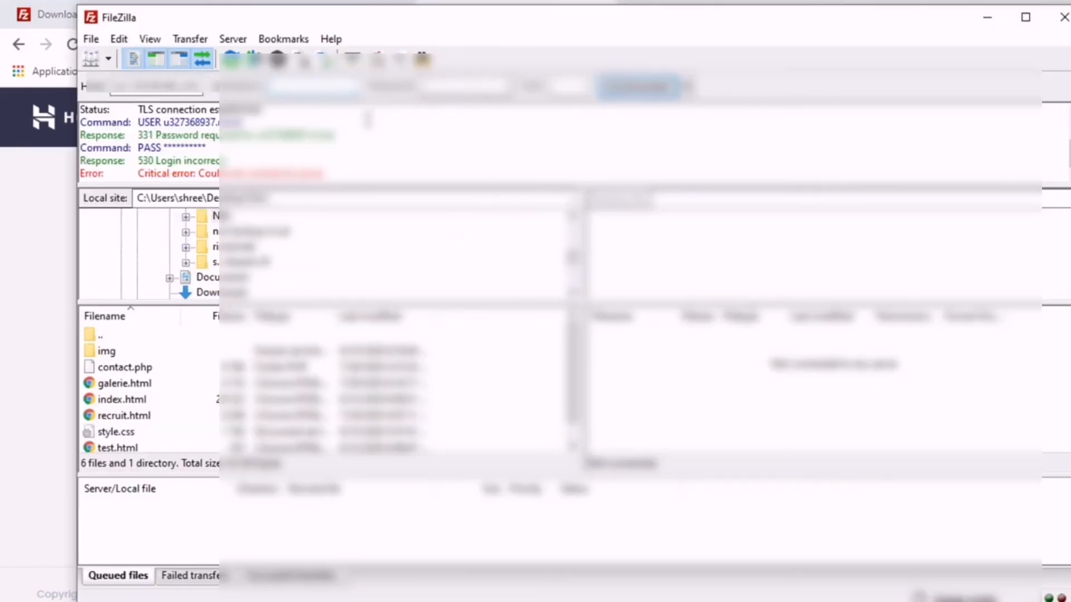
pyautogui.rightClick(334, 90)
pyautogui.click(369, 164)
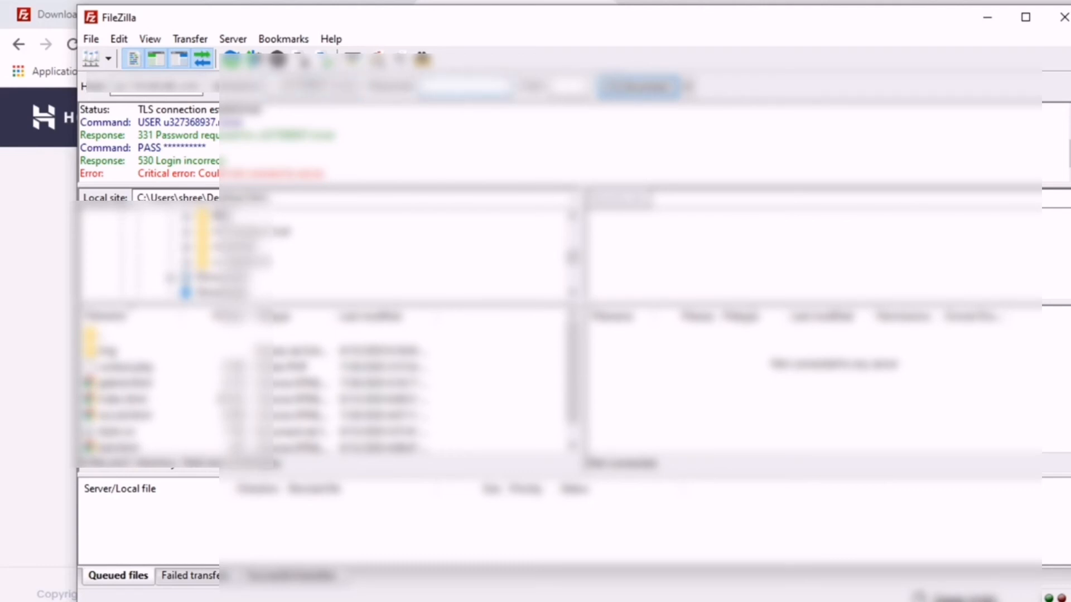
pyautogui.write('•••')
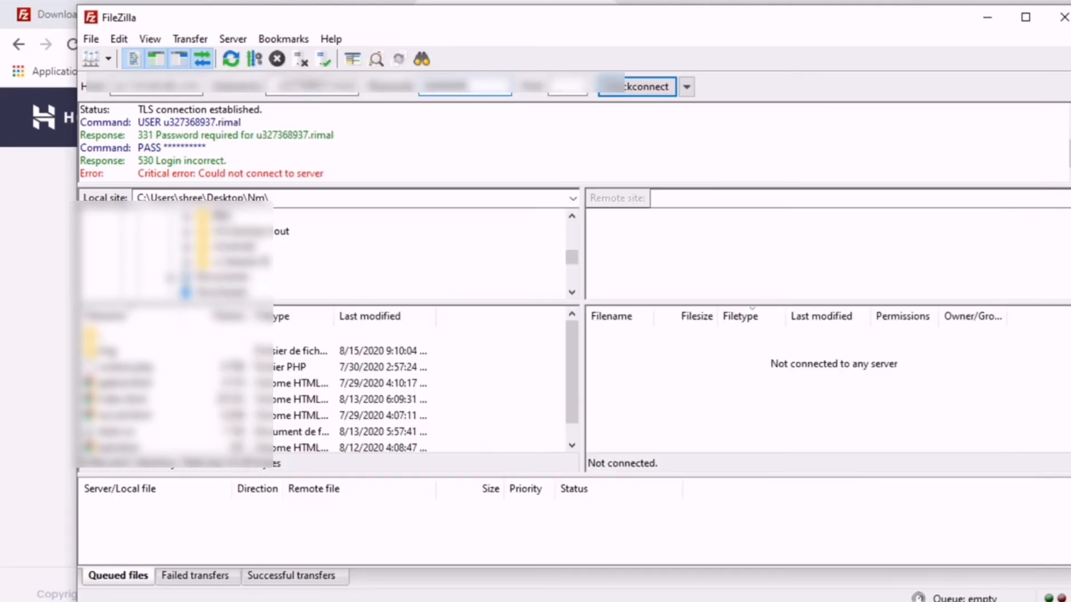
pyautogui.press('Return')
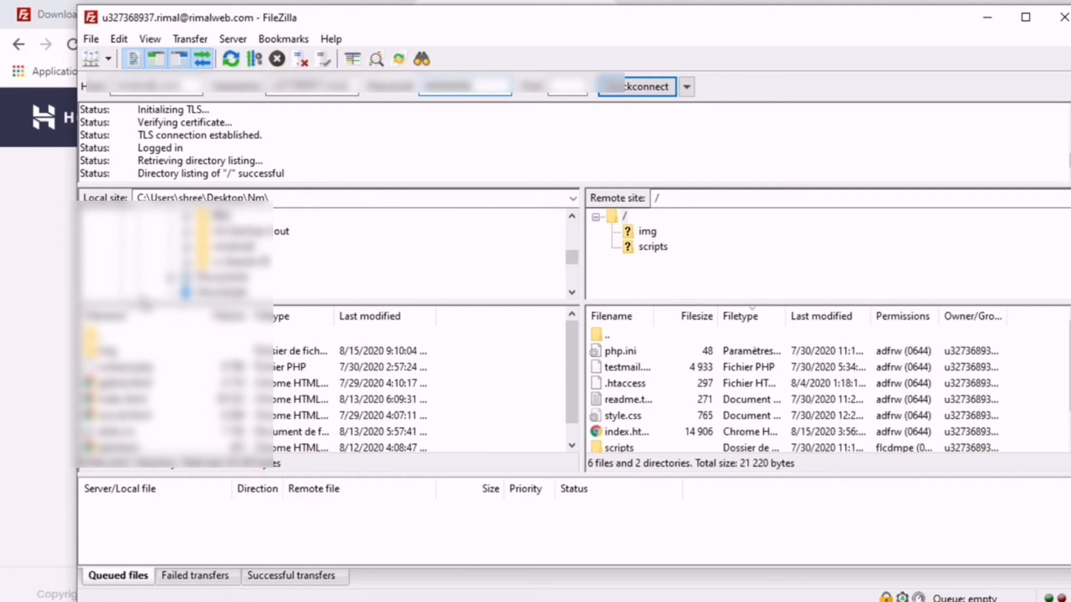
pyautogui.doubleClick(610, 218)
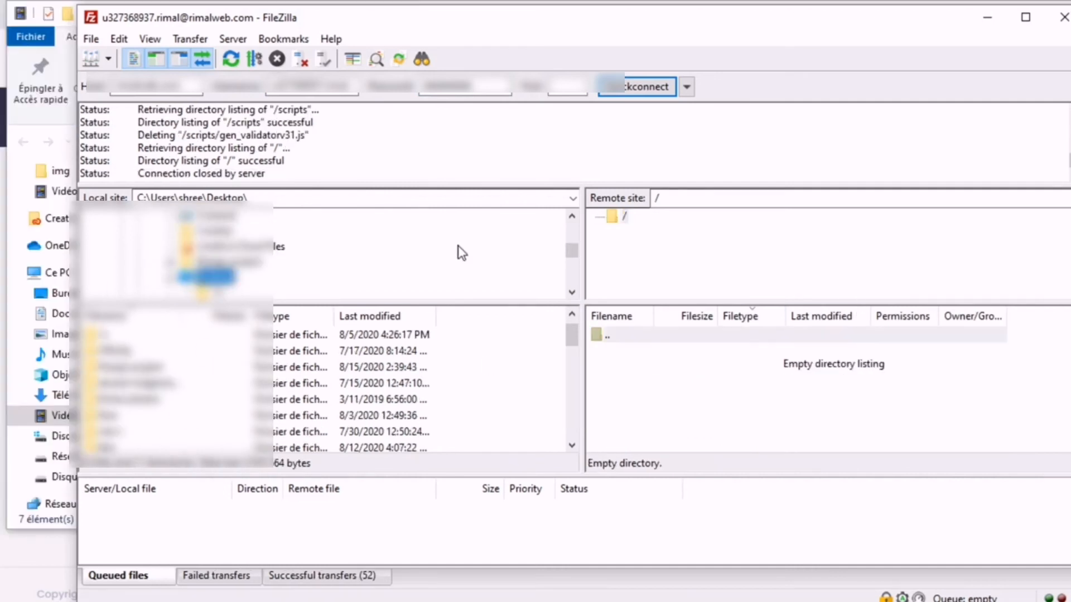
# Open the website folder "new r" from the Desktop on the local side
pyautogui.scroll(-1, 218, 371)
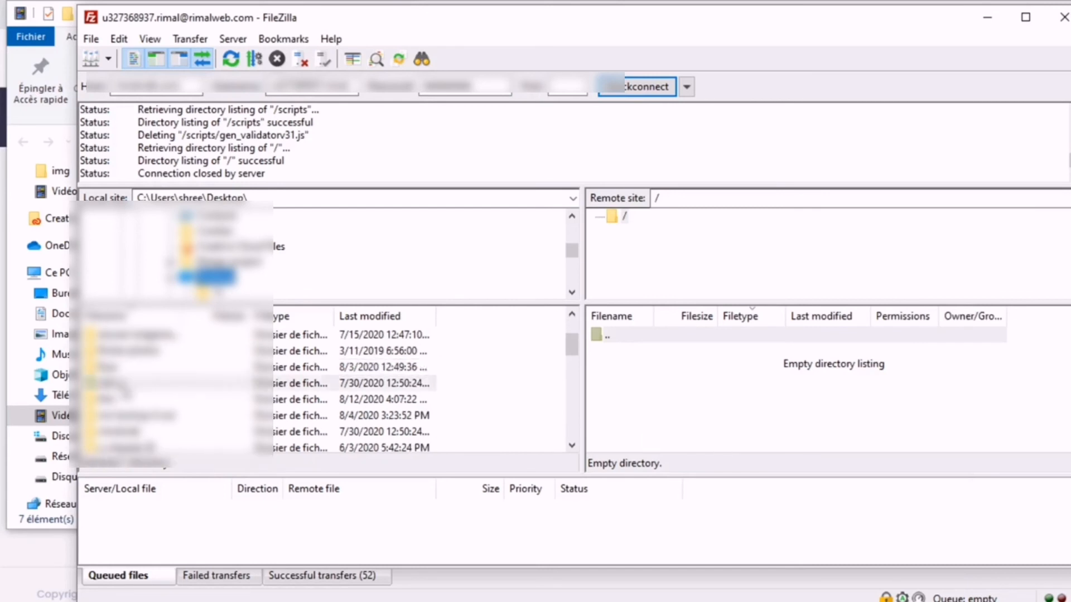
pyautogui.click(126, 385)
pyautogui.scroll(3, 234, 271)
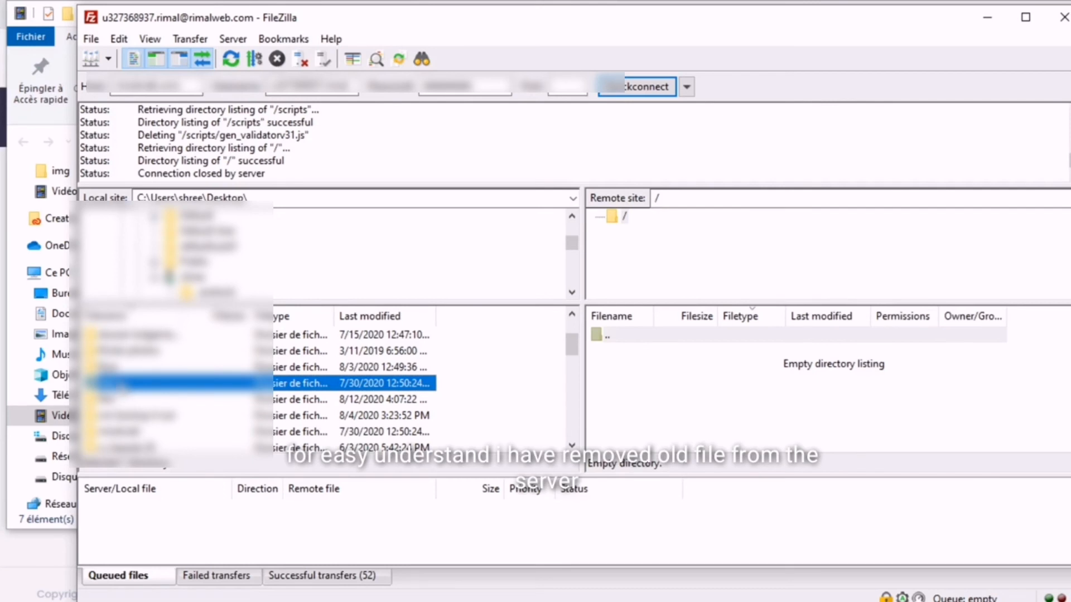
pyautogui.doubleClick(125, 384)
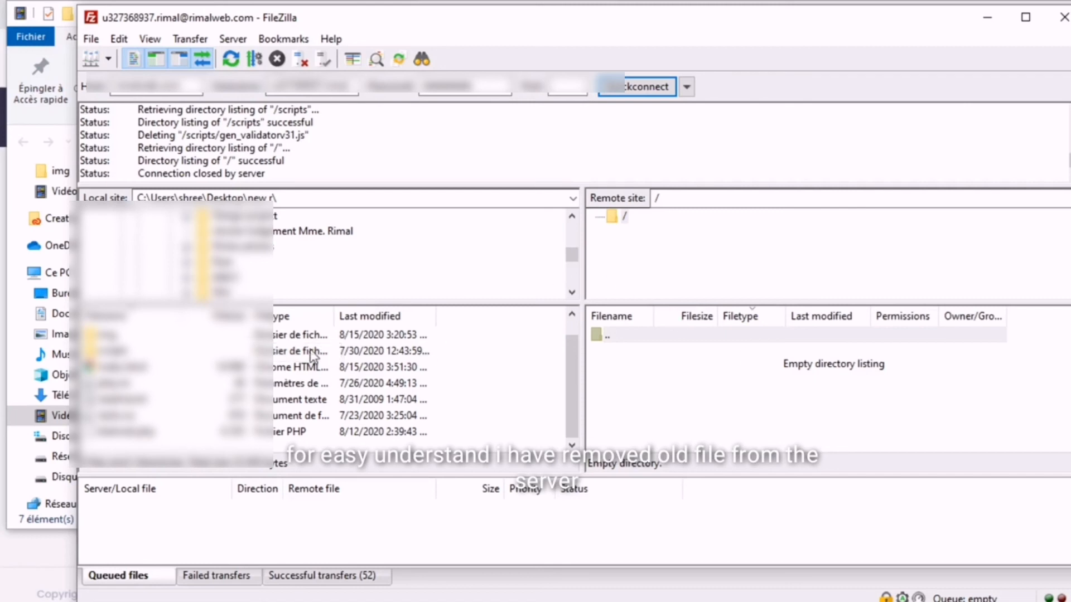
# Select everything in the local "new r" folder, and narrow the selection to its HTML file
pyautogui.click(252, 400)
pyautogui.hotkey('ctrl', 'a')
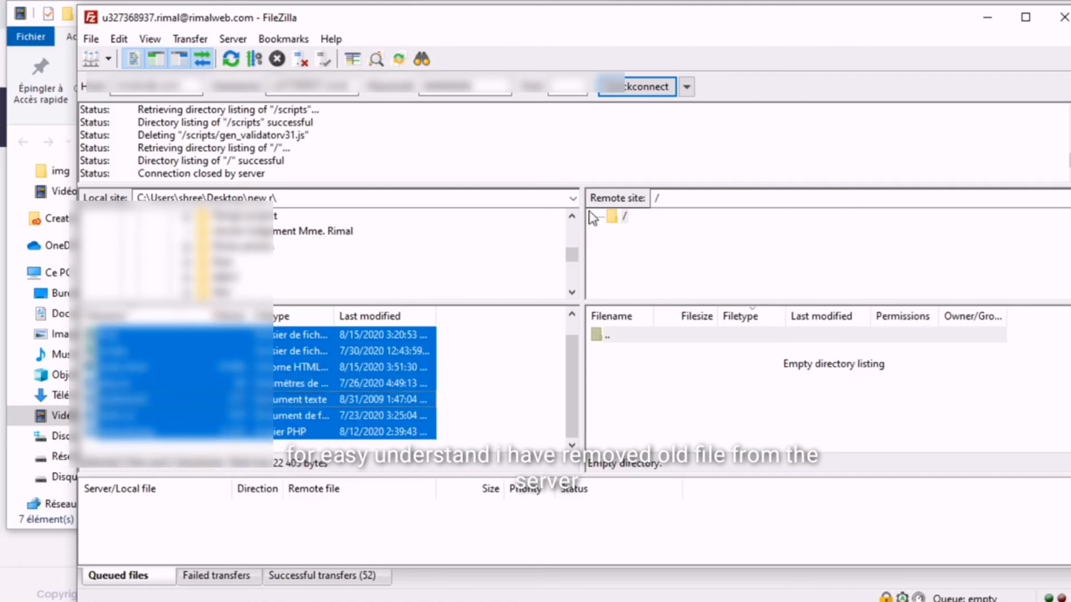
pyautogui.click(272, 369)
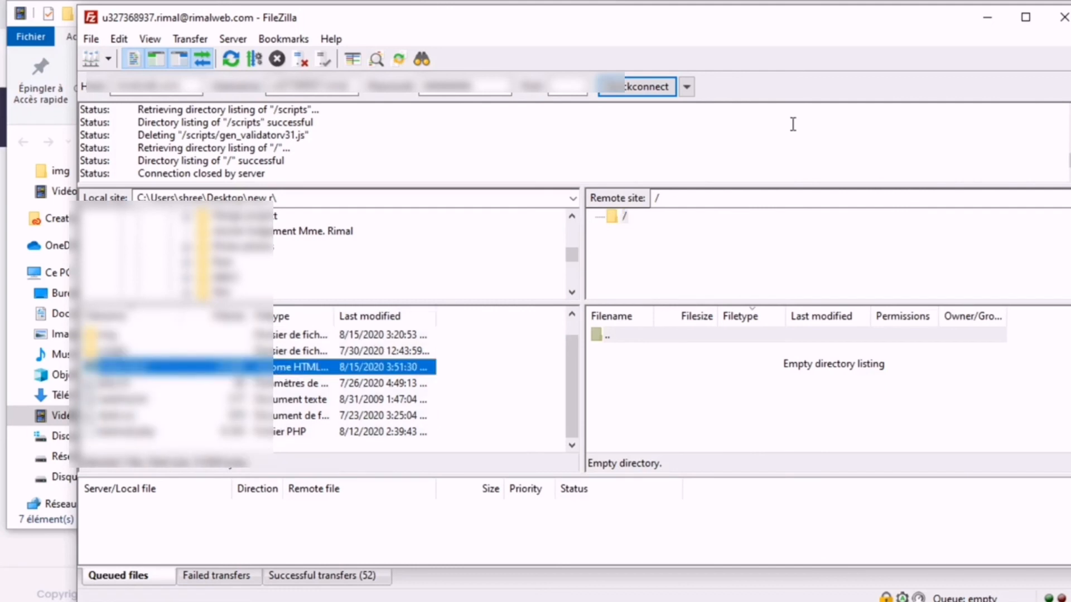